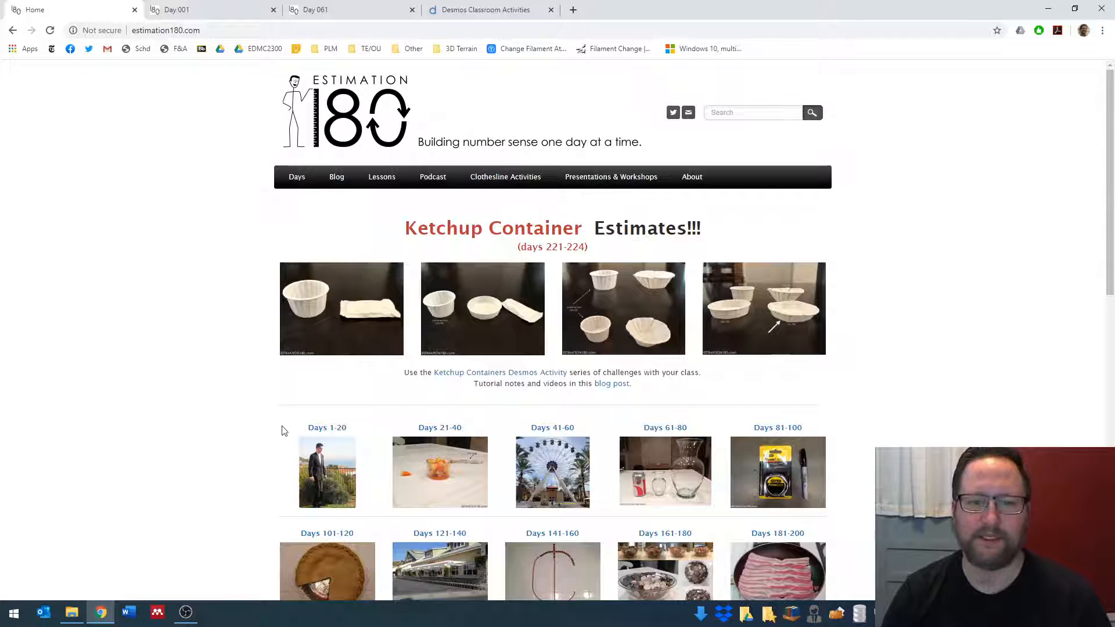
- Save the Day 001 height photo from Estimation 180 to Downloads as "day 1 - original"
click(162, 12)
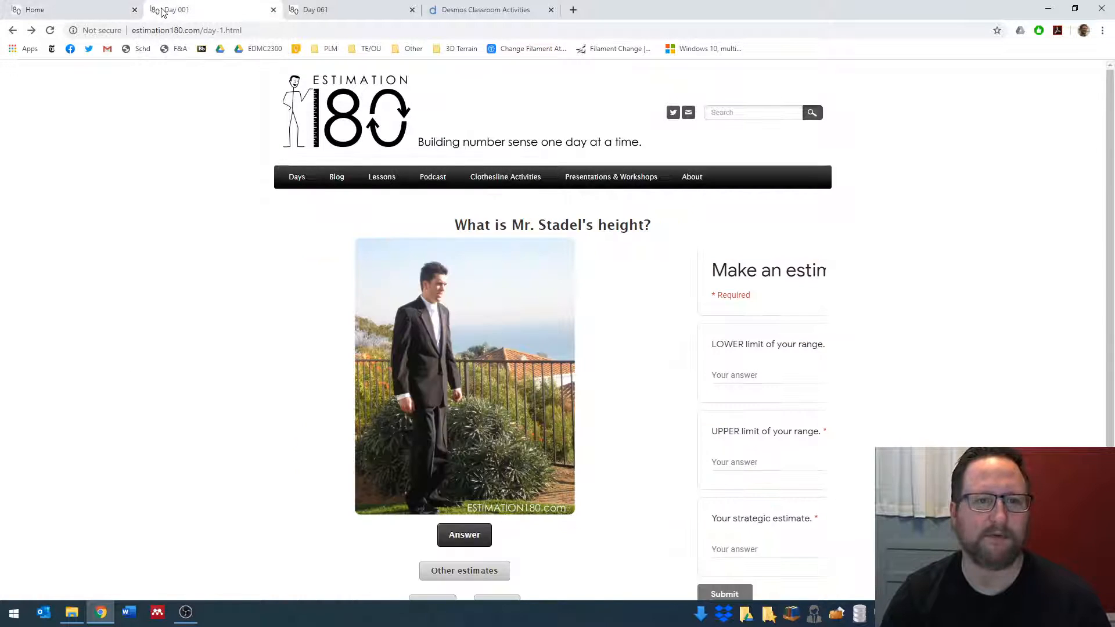
right_click(458, 292)
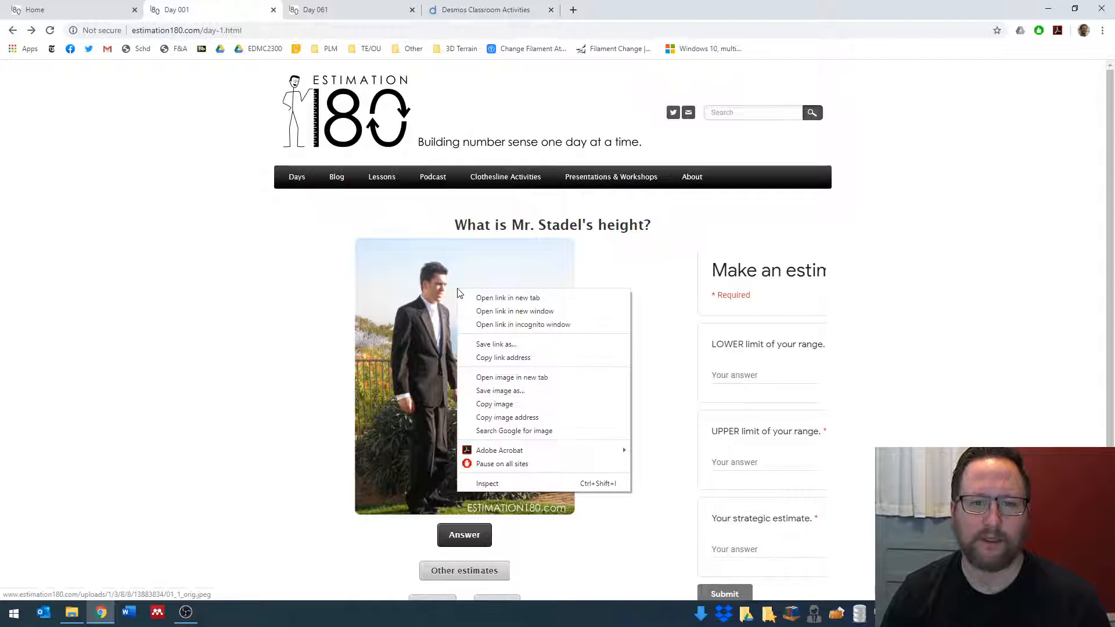
click(504, 391)
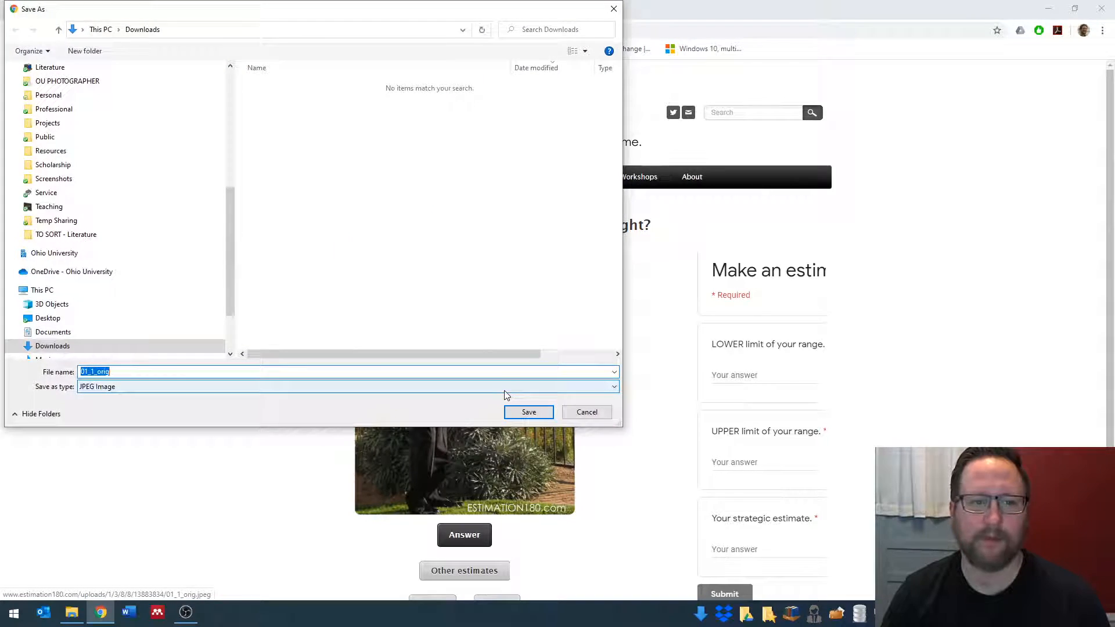
text(day 1 - )
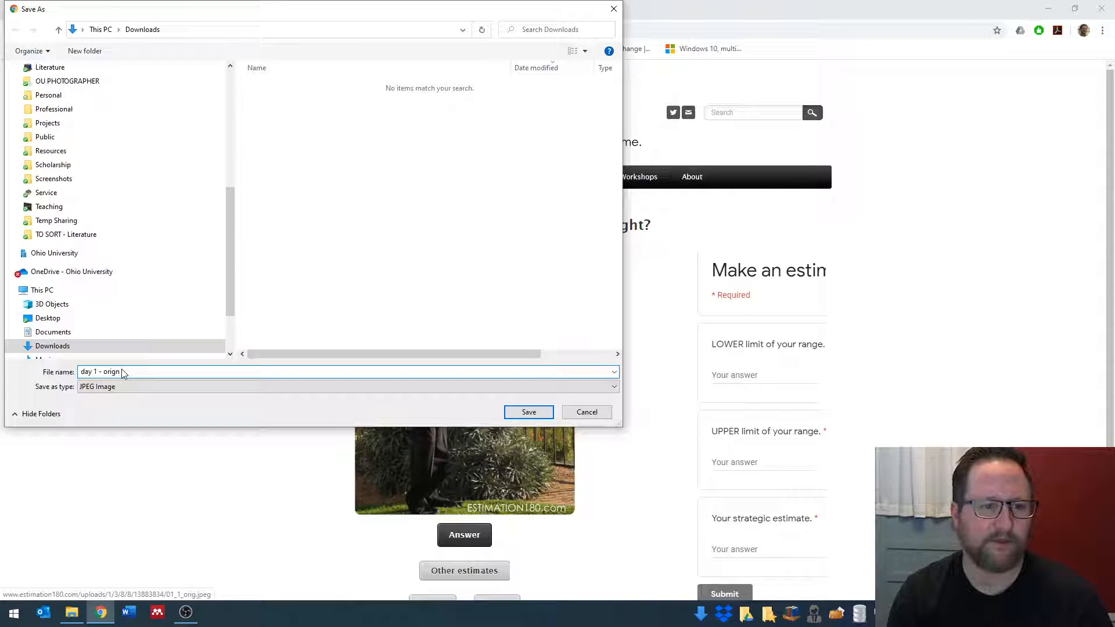
text(original)
key(Return)
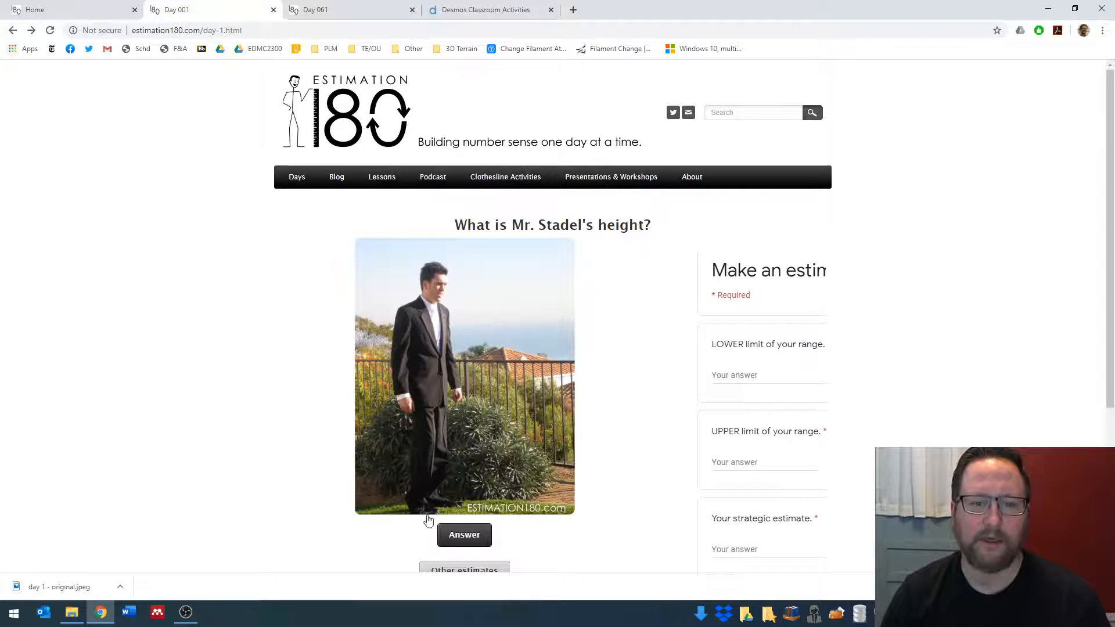
- Open the Day 001 answer image and save it to Downloads as "day 1 - answer"
click(467, 541)
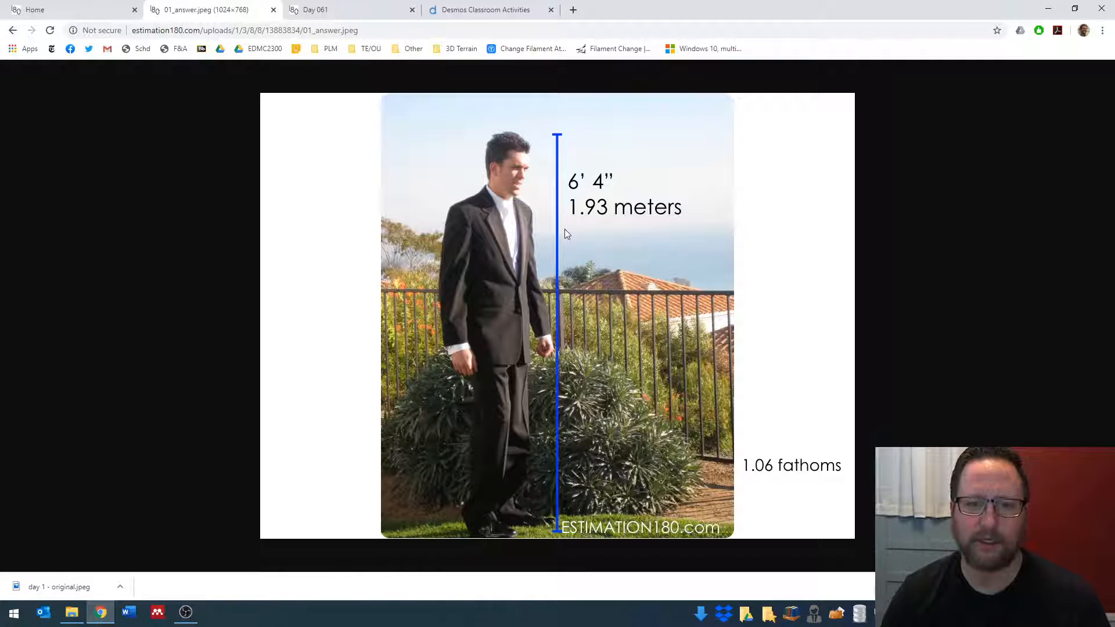
right_click(567, 234)
click(587, 249)
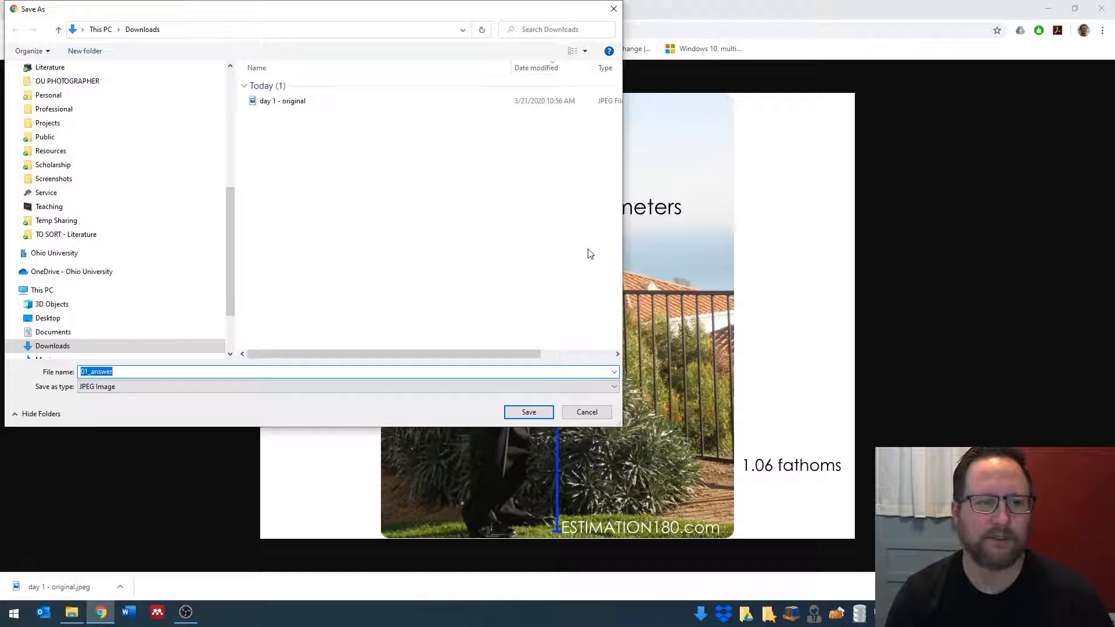
text(day 1 - ans)
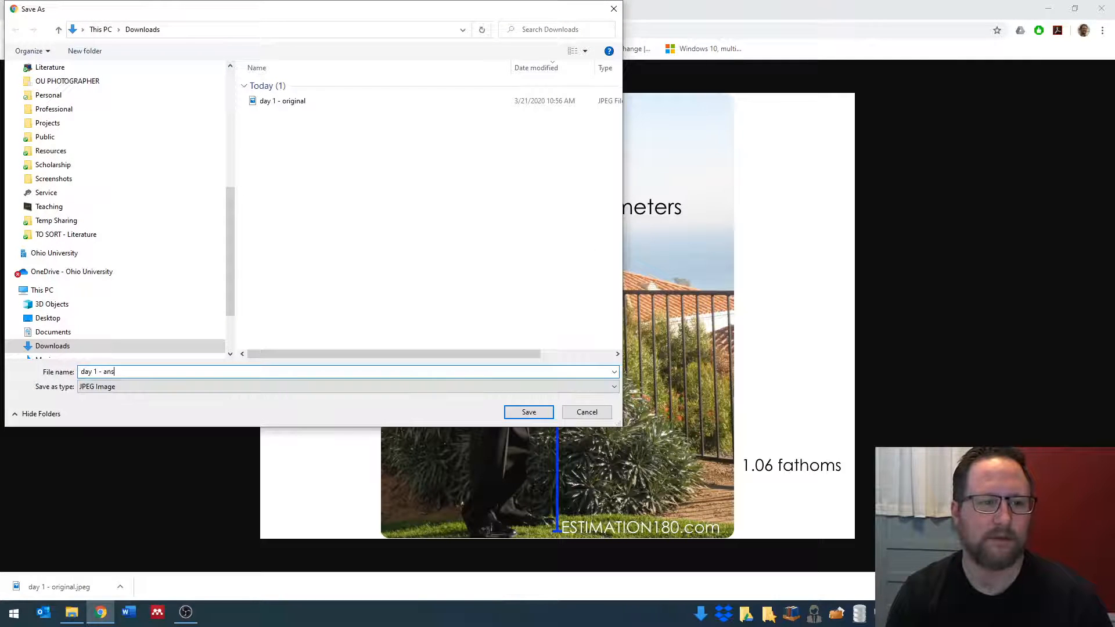
text(wer)
key(Return)
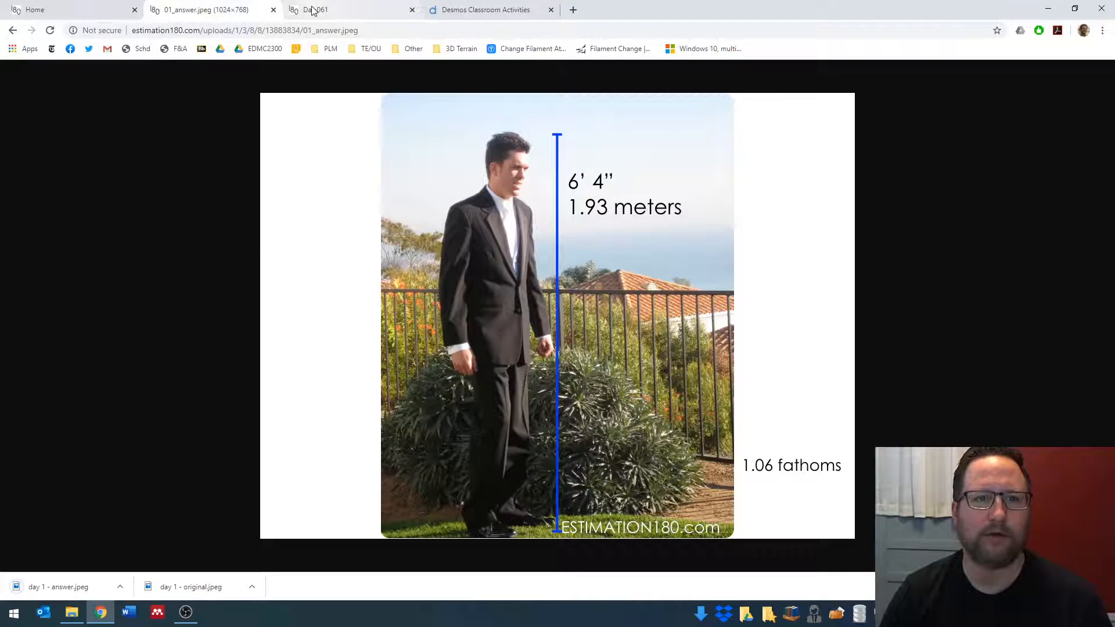
- Save the Day 061 vase photo to Downloads as "day 61 - original" and view the page's video answer section
click(313, 10)
scroll(380, 264, up, 5)
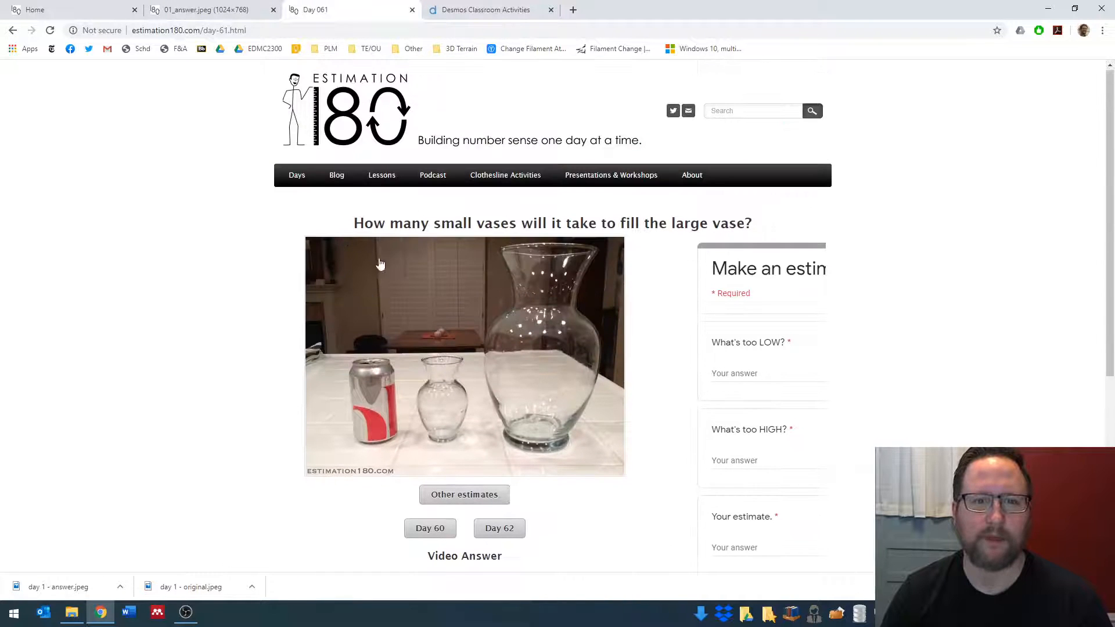
right_click(419, 304)
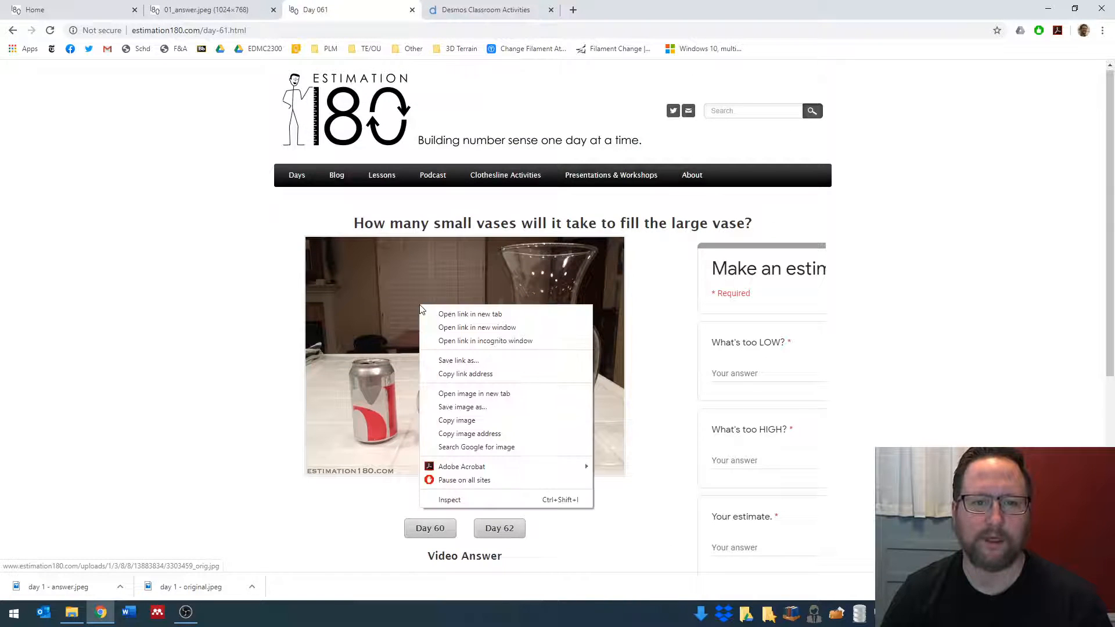
click(480, 408)
text(day )
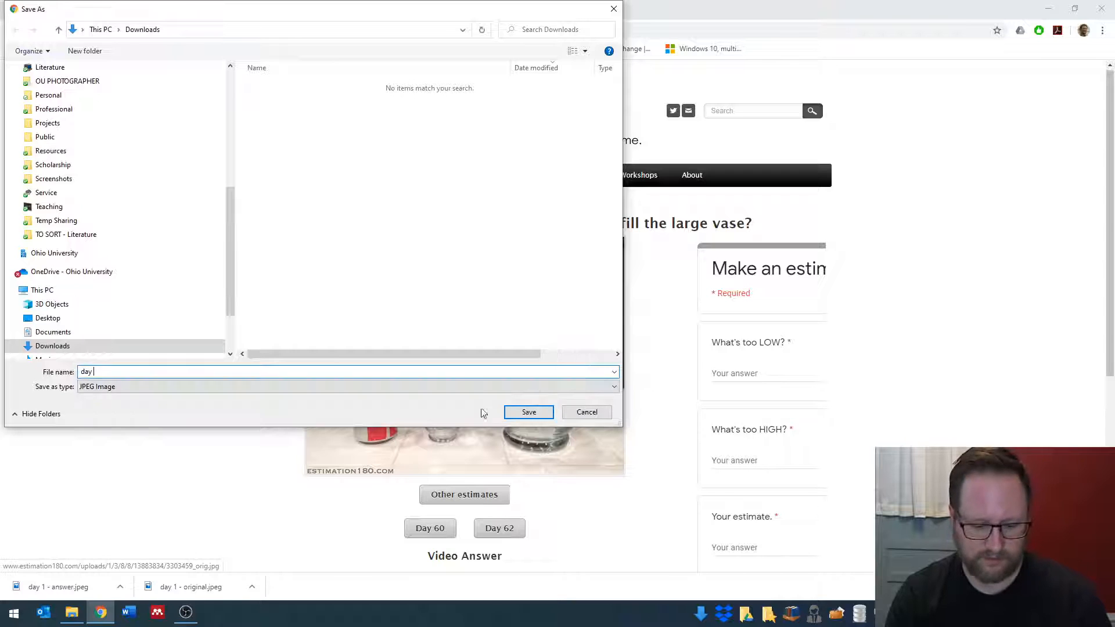
text(61 - original)
key(Return)
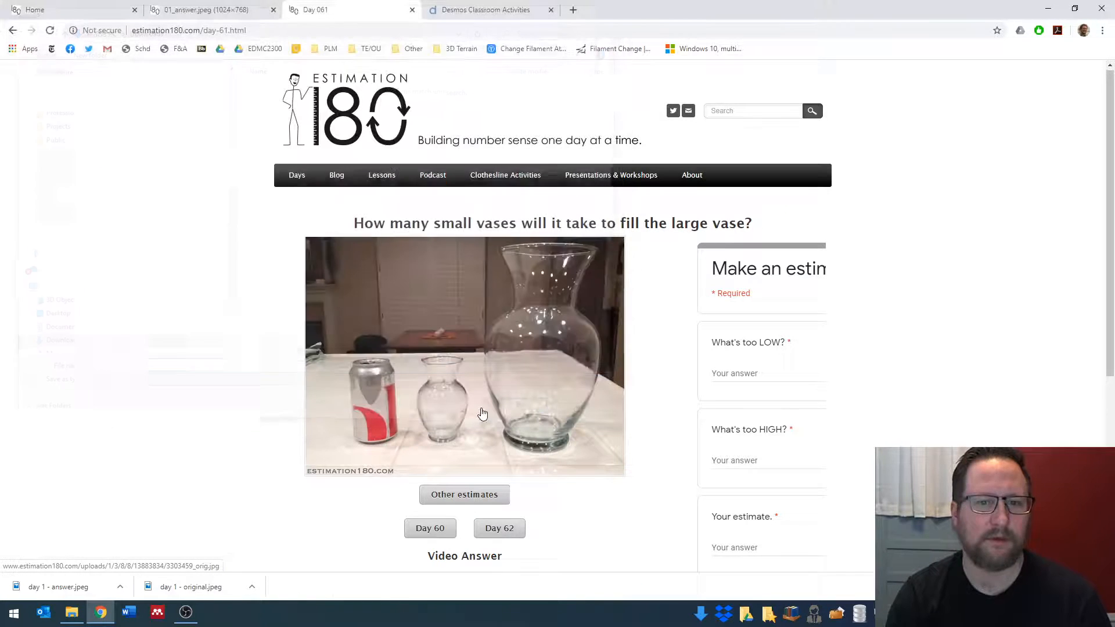
scroll(481, 413, down, 5)
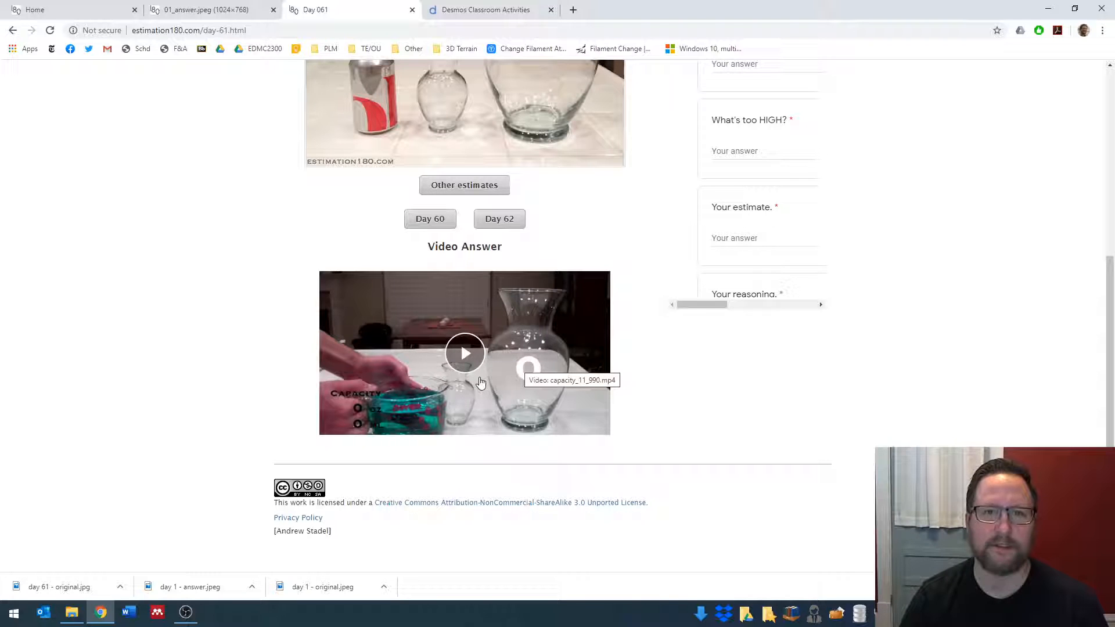
- Switch to Desmos Classroom Activities, go from its home page to the custom activities, and create a new activity
click(450, 8)
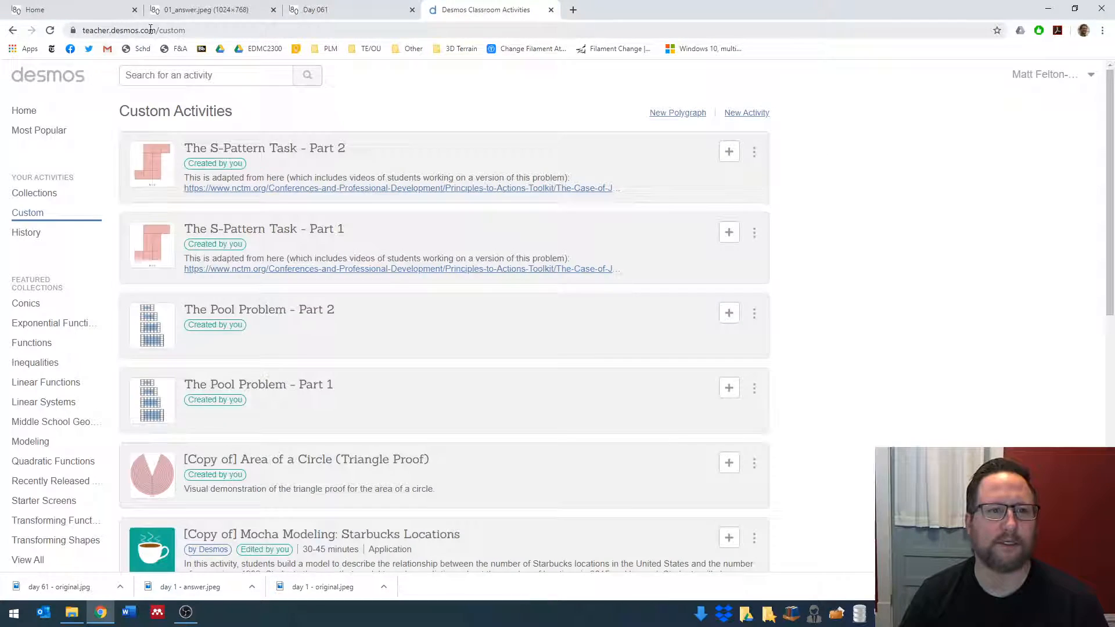
drag(157, 31, 186, 33)
key(BackSpace)
key(Return)
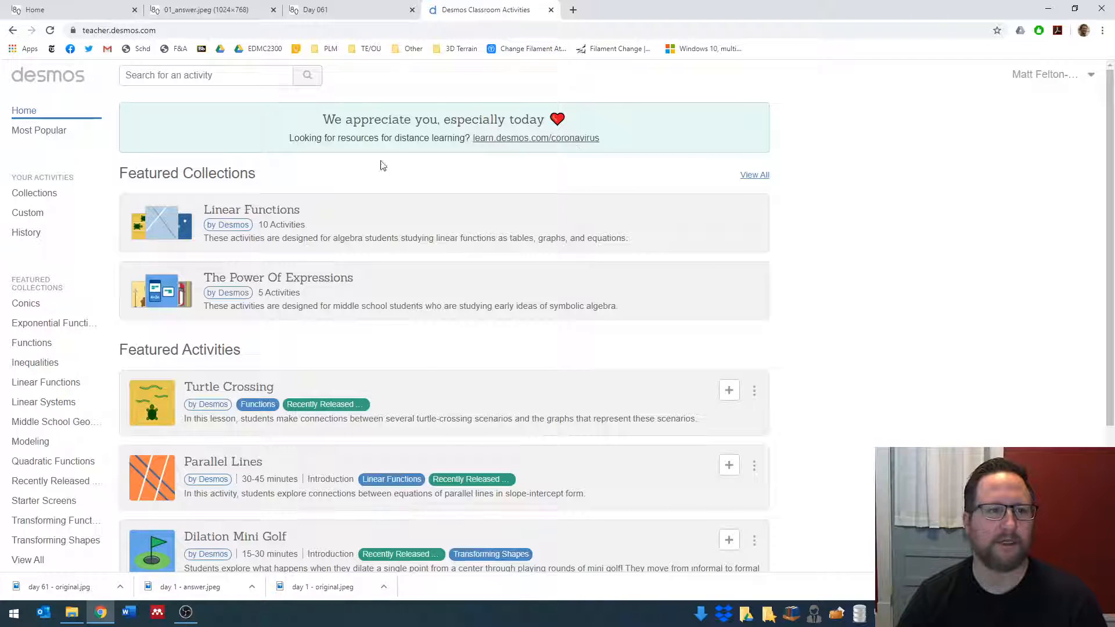
click(37, 213)
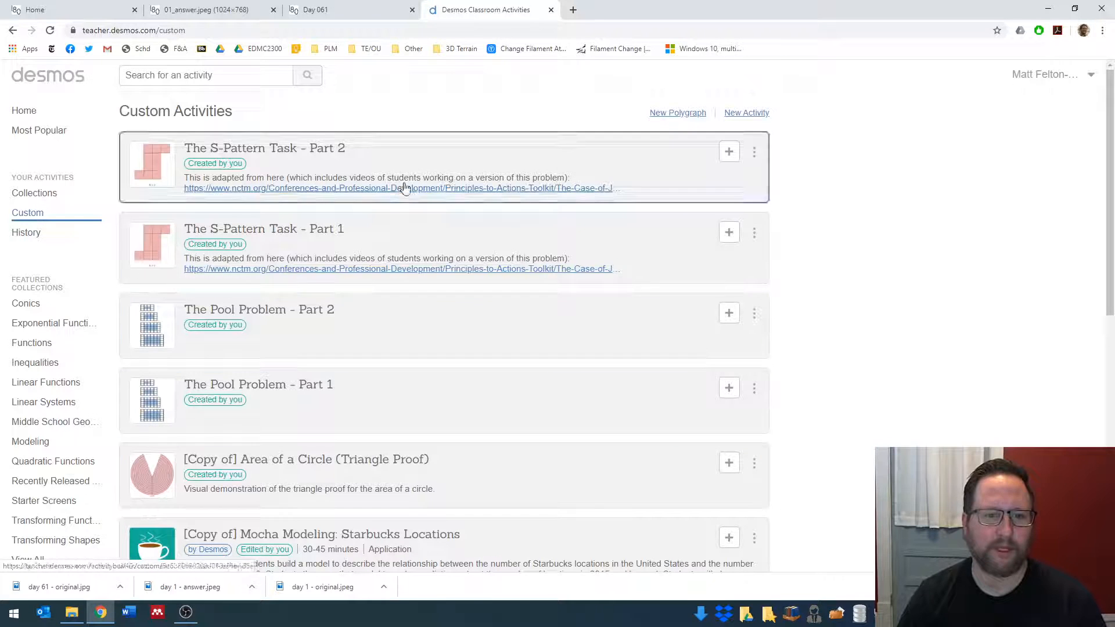
click(740, 114)
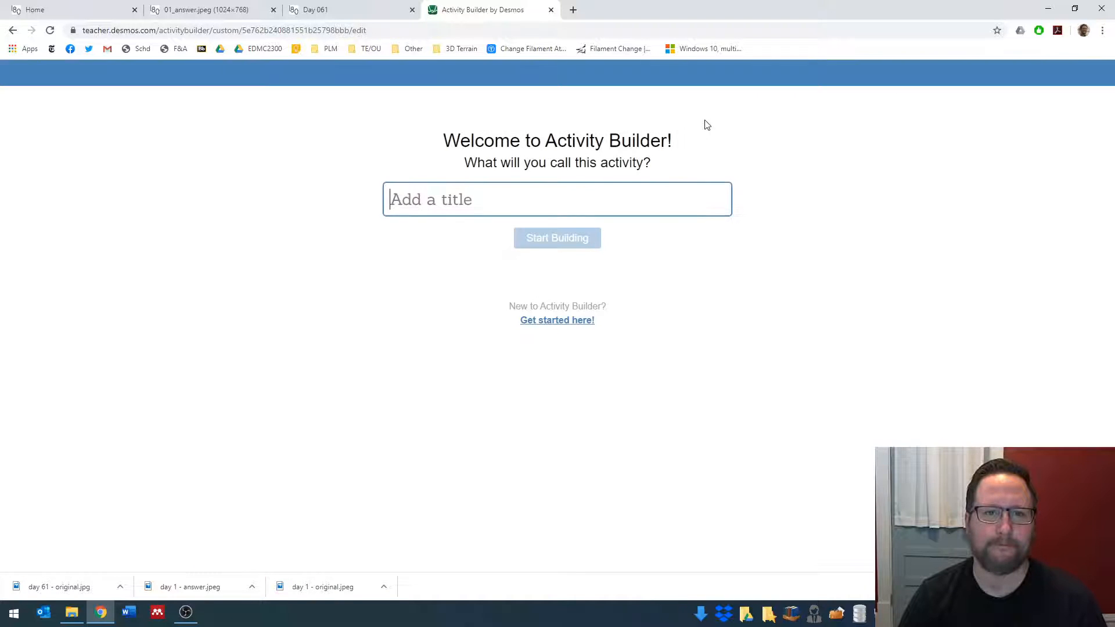
- Title the activity "Warm Up - " followed by the two first names joined by "&", and start building it
text(Arm)
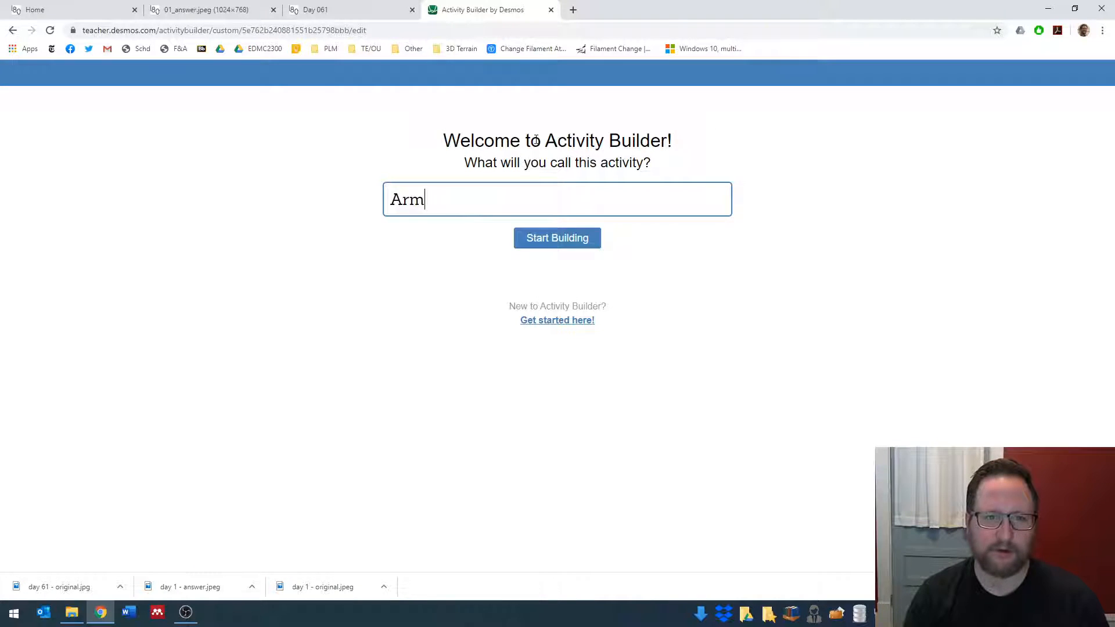
key(BackSpace)
key(BackSpace)
key(BackSpace)
text(Warm Up )
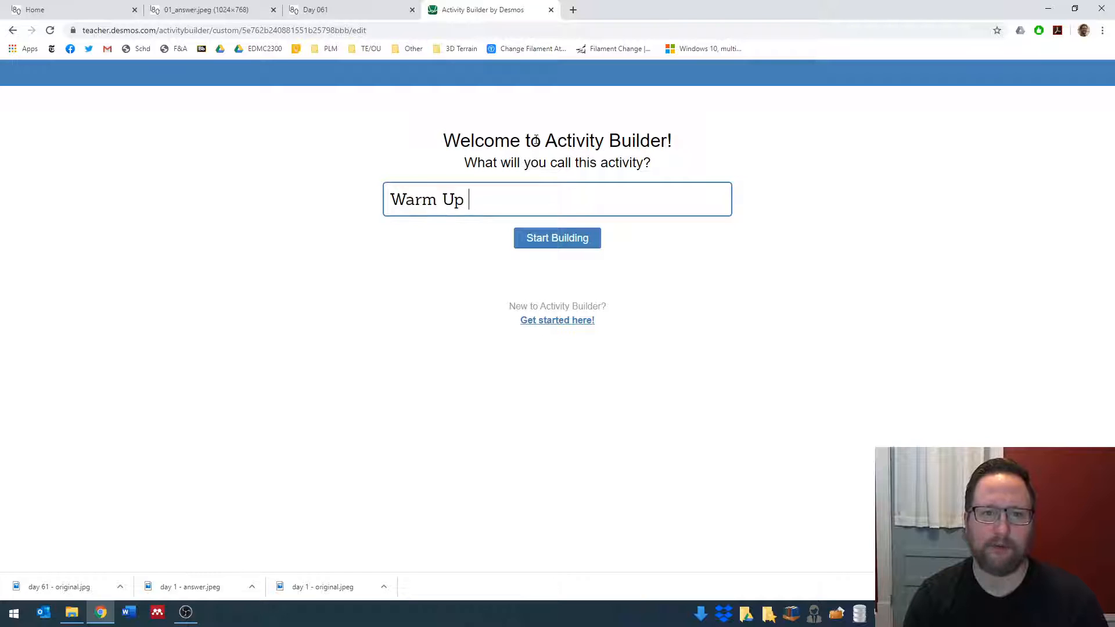
text(- Matt & Parker)
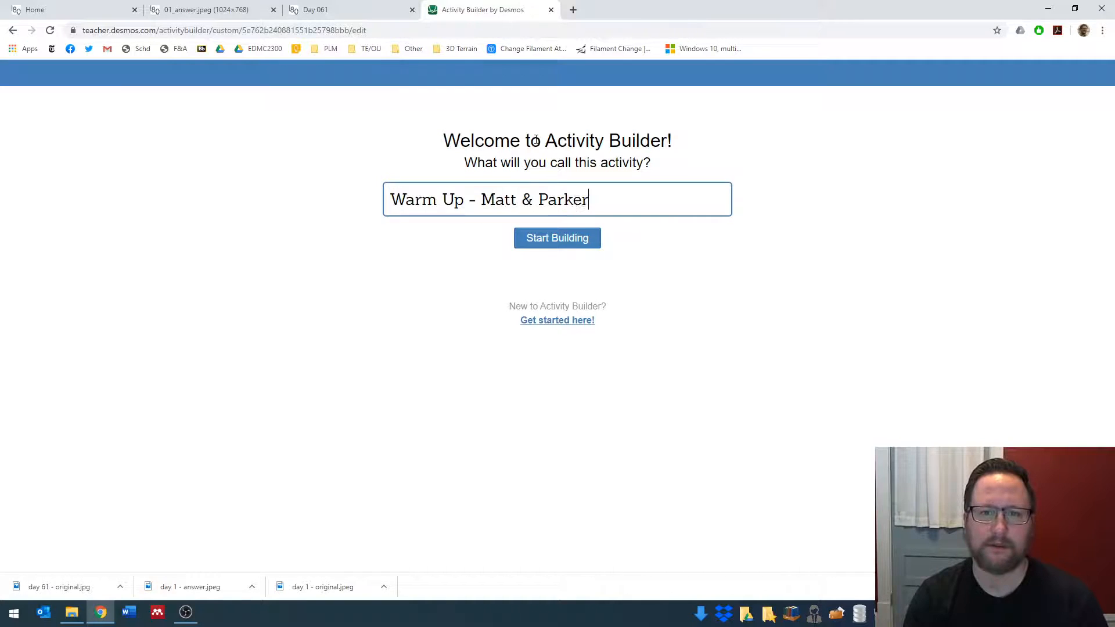
key(Return)
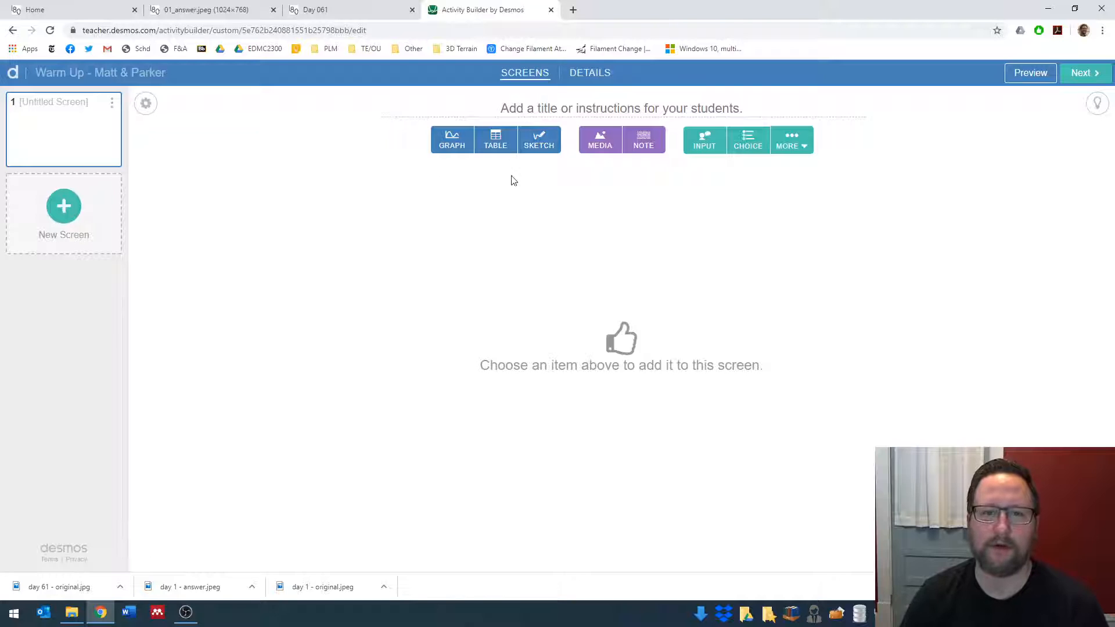
- Add a sketch component to the first screen with the "day 1 - original" image as its custom background
click(536, 145)
click(170, 190)
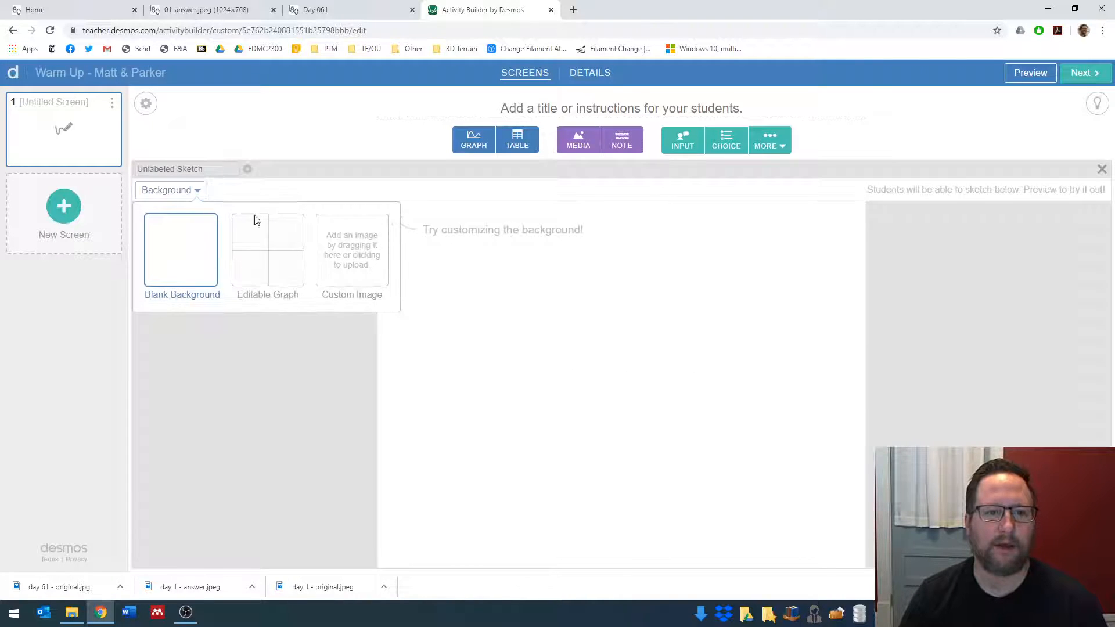
click(332, 242)
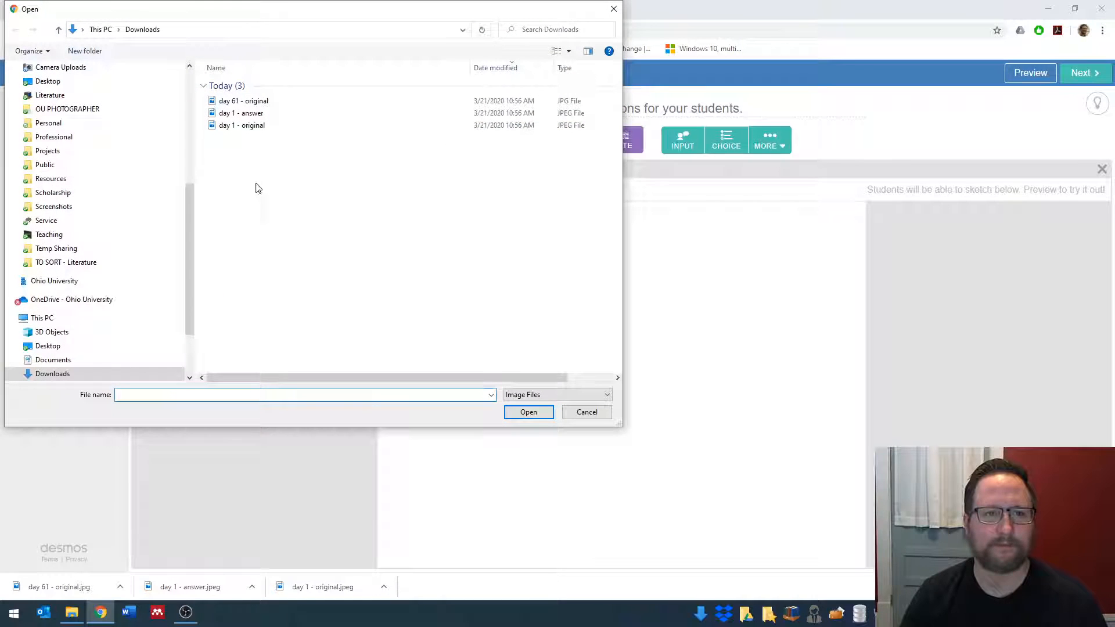
click(225, 126)
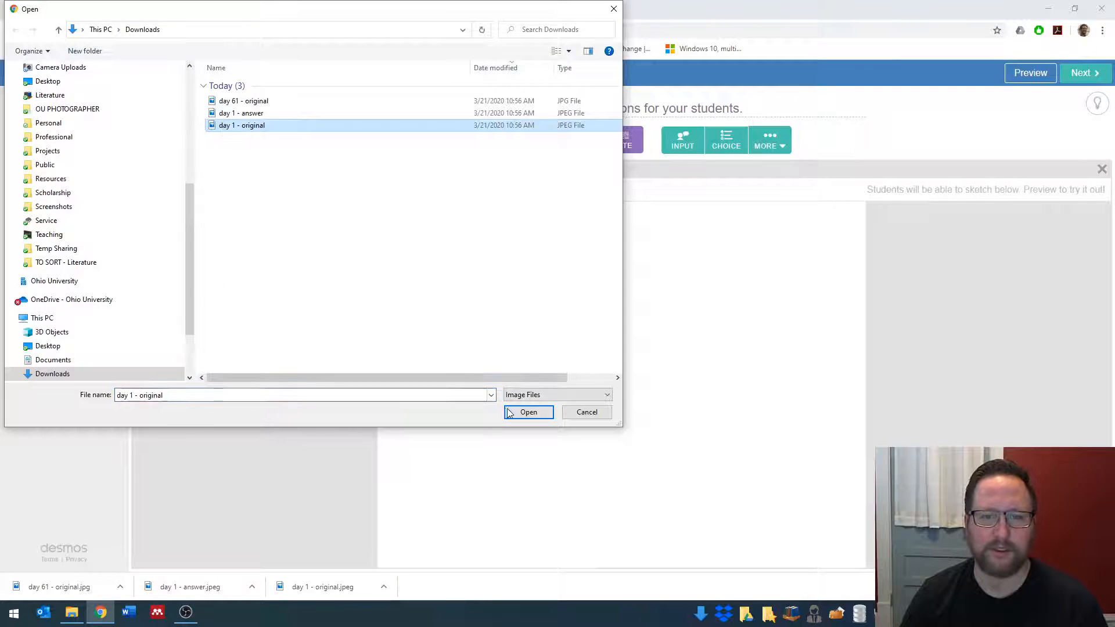
click(509, 412)
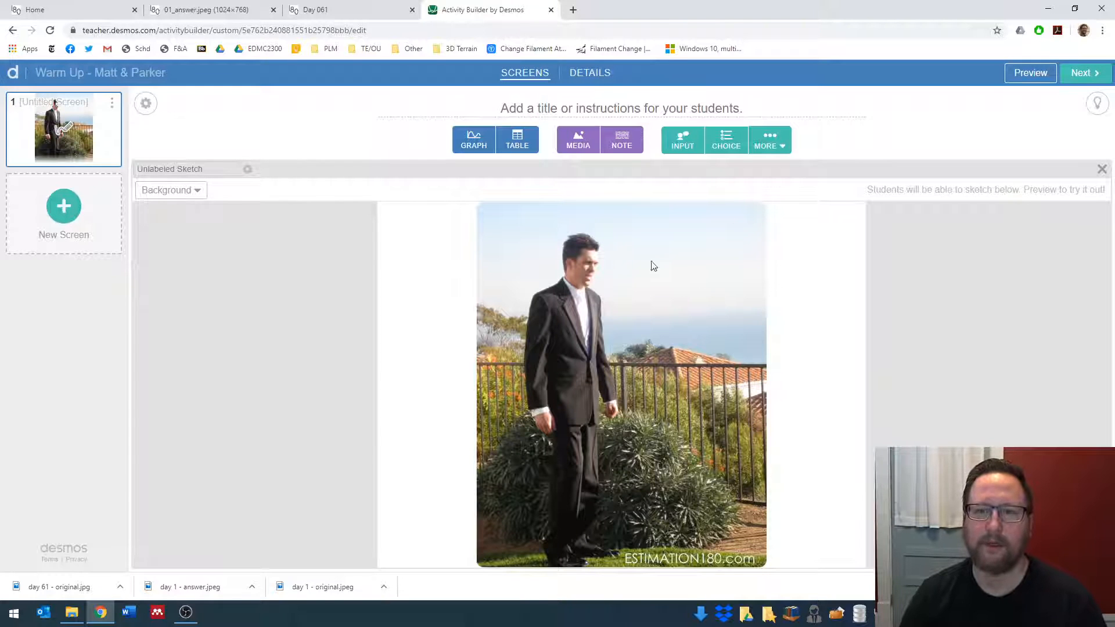
- Add a text input and a note, paste the too-high/too-low estimate instructions into the note, and split them into two paragraphs
click(672, 149)
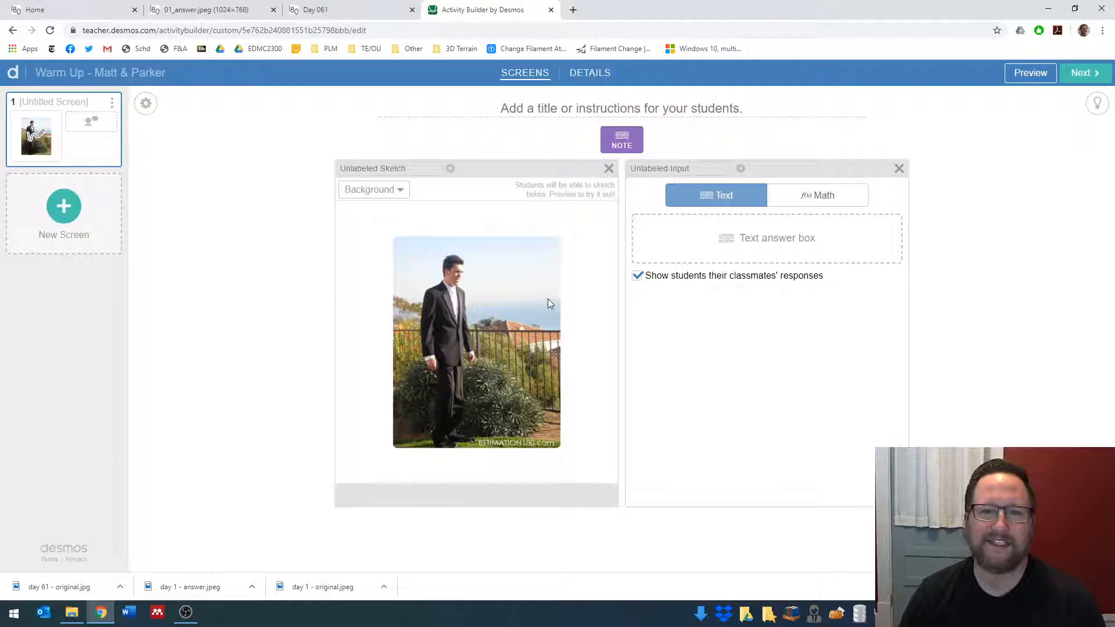
click(625, 149)
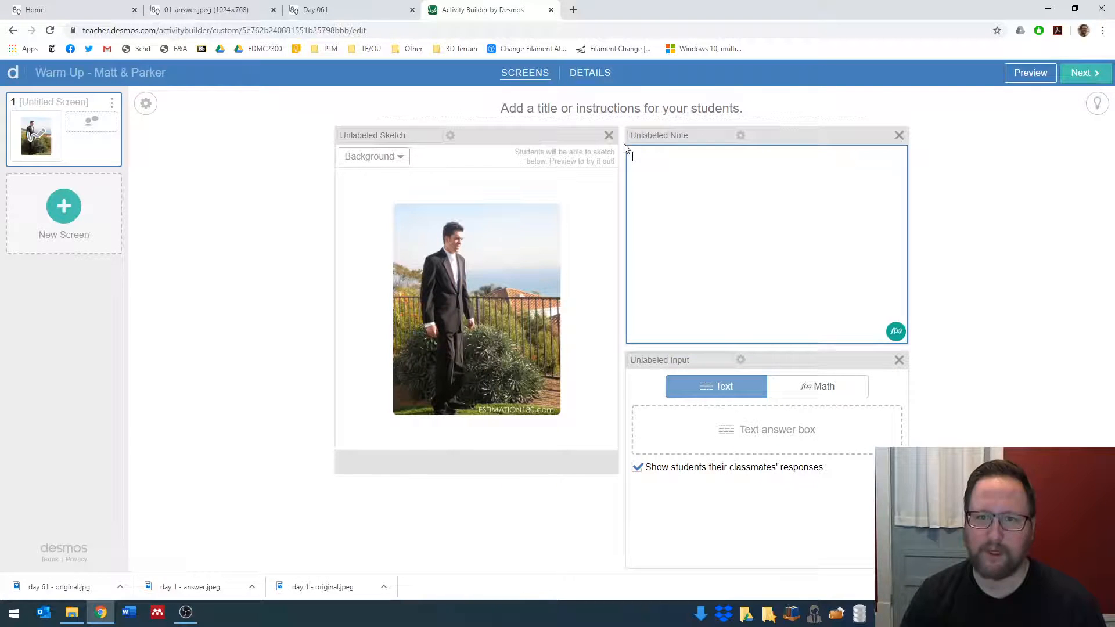
text(First think of an estimate that is too high and one that is too low Then record your best guess in the box below and explain your thinking.)
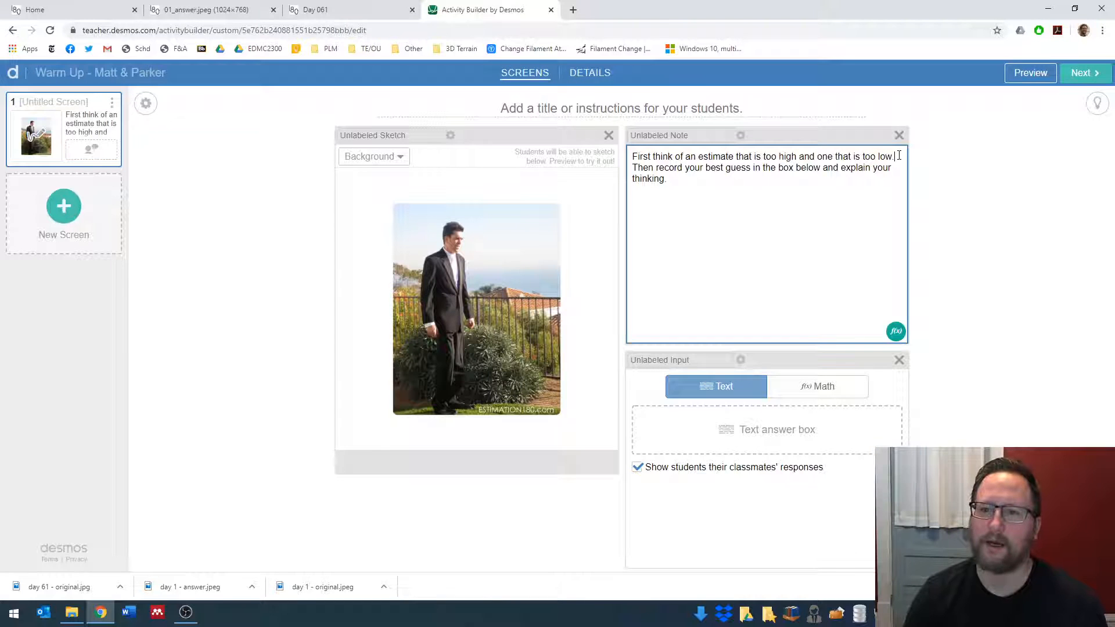
key(Return)
key(Return)
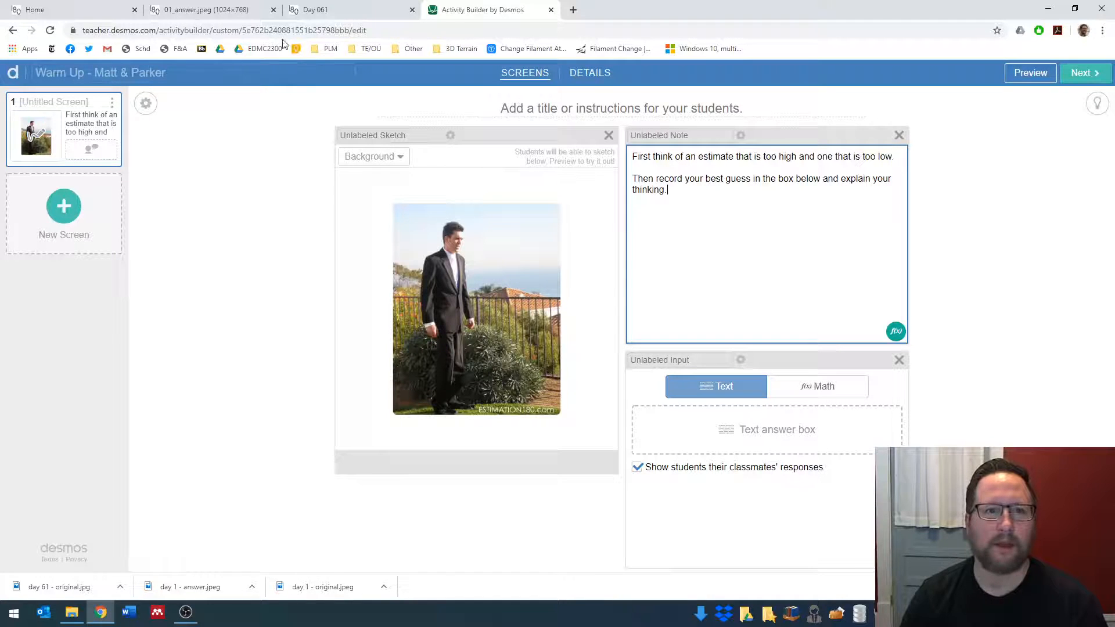
- Copy the height question heading from the Day 001 page and paste it as the title of the first activity screen
click(174, 12)
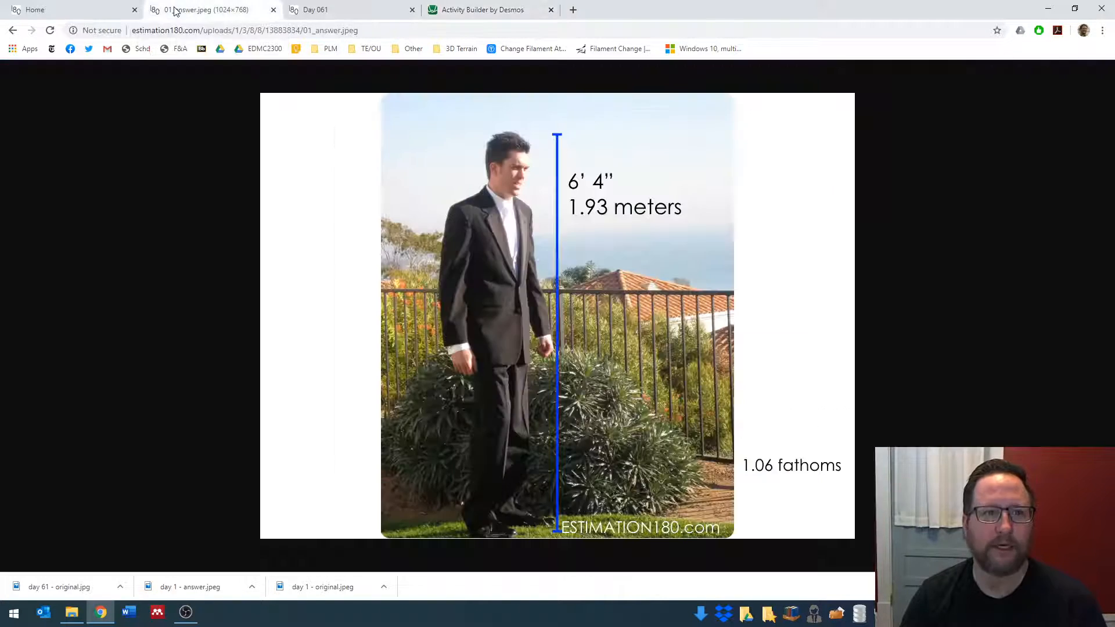
click(7, 33)
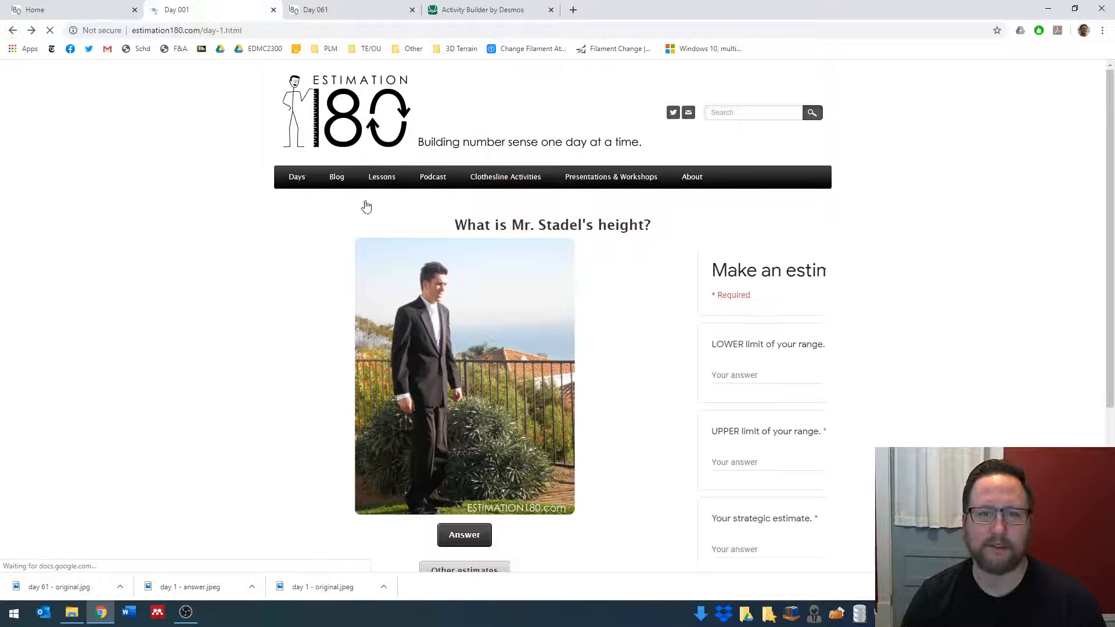
drag(454, 226, 657, 231)
key(ctrl+c)
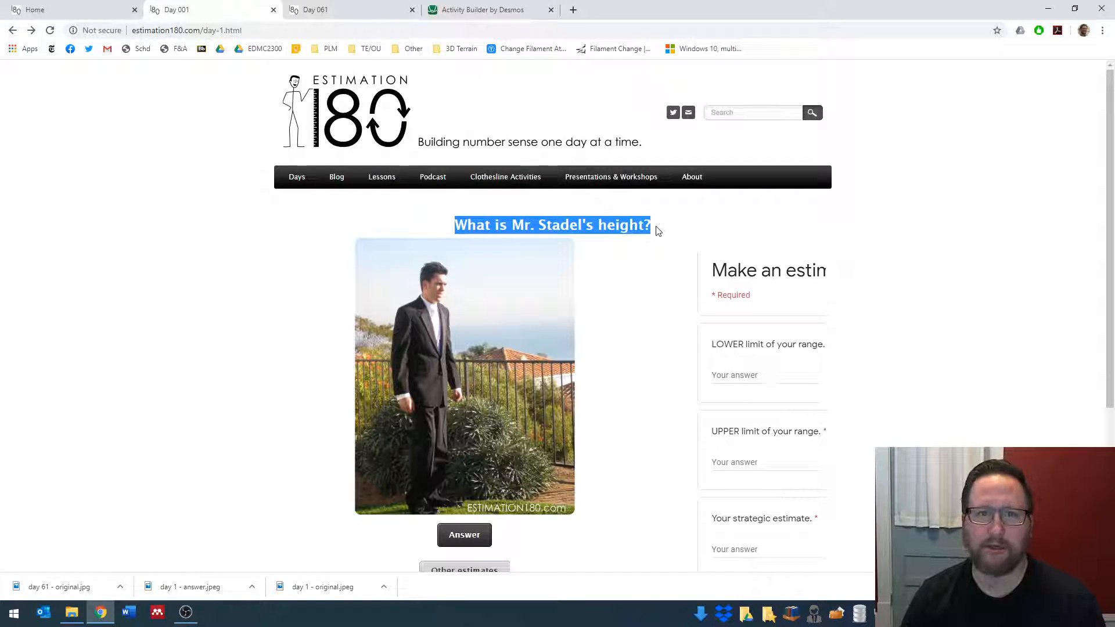
click(484, 9)
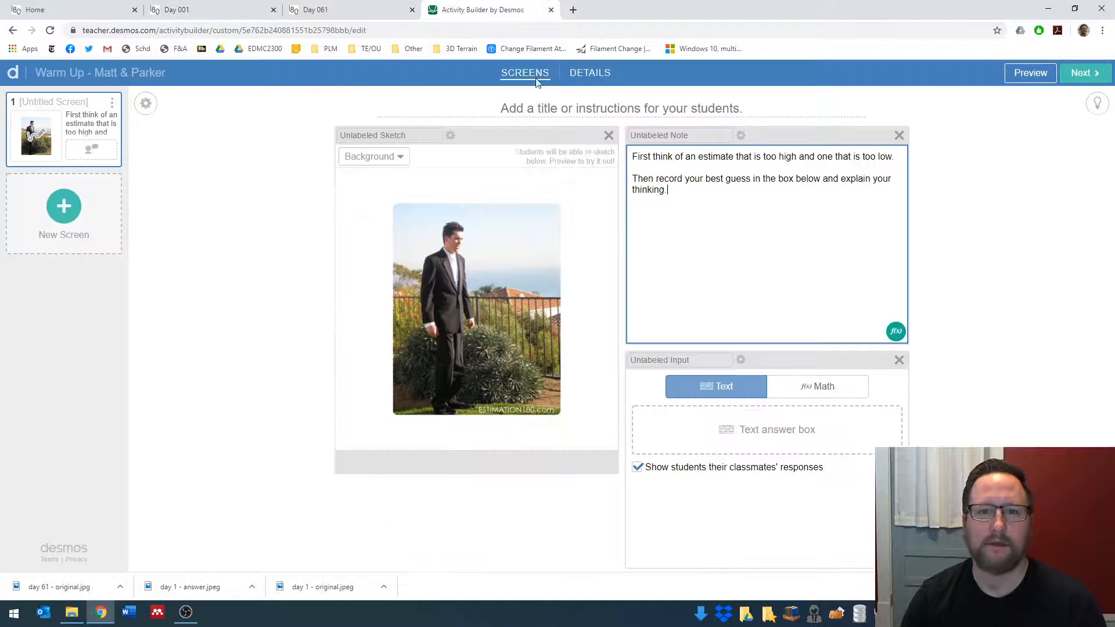
click(562, 104)
key(ctrl+v)
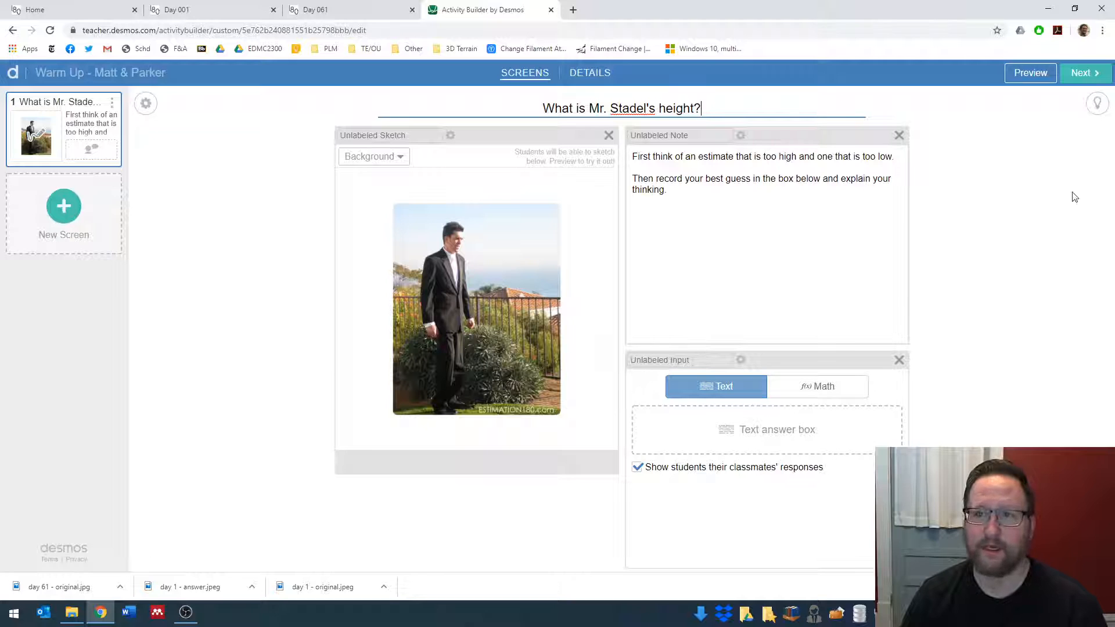
- Preview the first screen as a student, try freehand strokes on the photo and the color choices, clear the sketch, and close the preview
click(1019, 74)
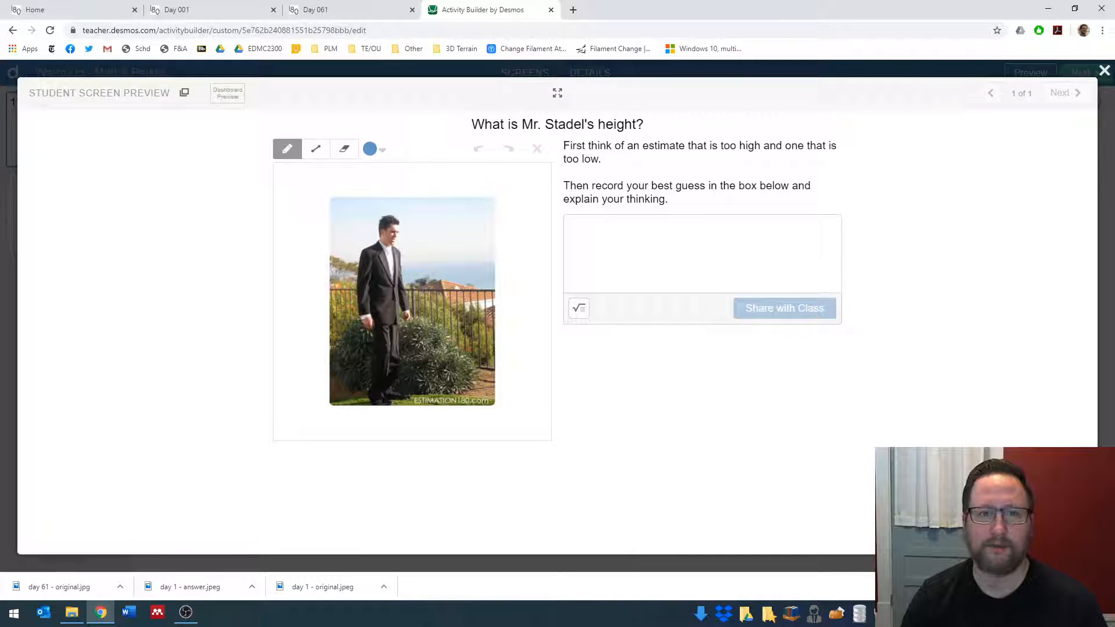
mouse_move(405, 223)
mouse_down()
mouse_move(483, 224)
mouse_move(441, 286)
mouse_up()
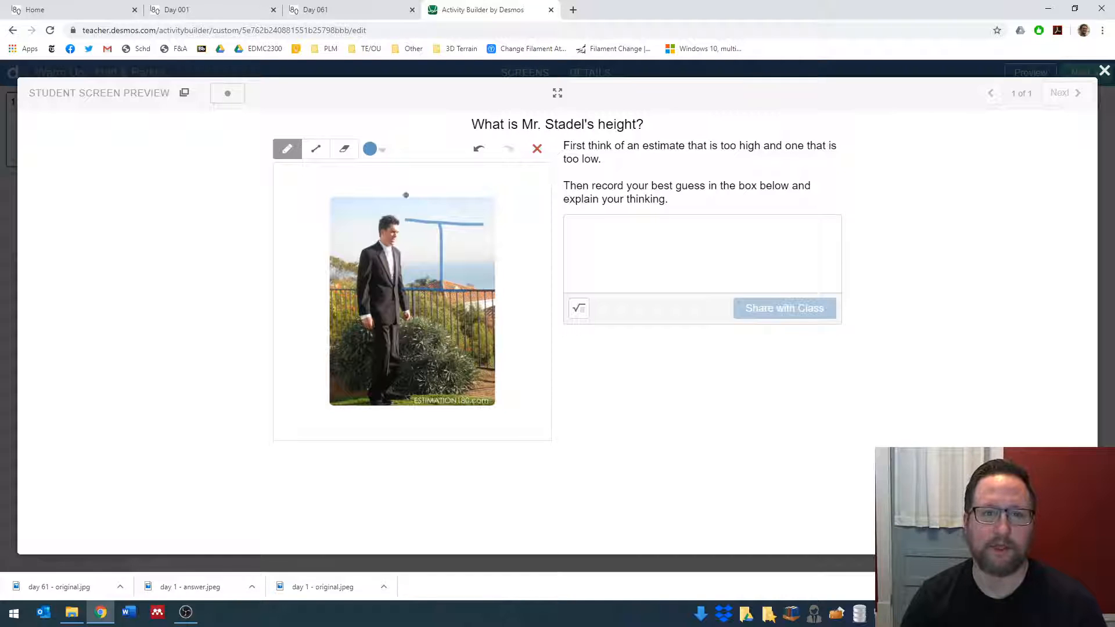
click(373, 150)
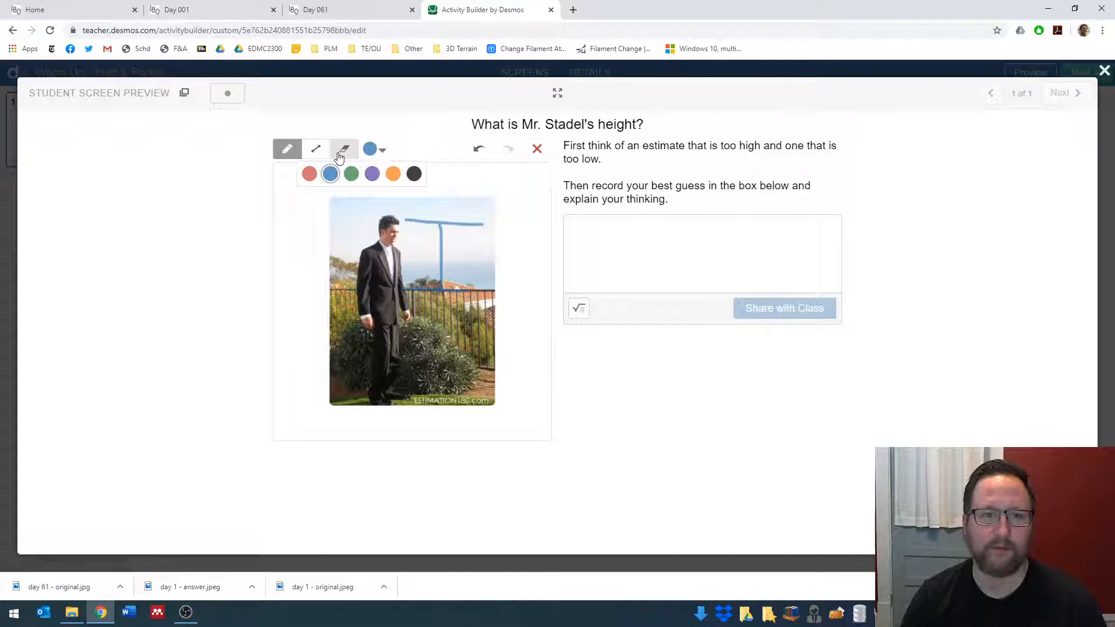
click(534, 150)
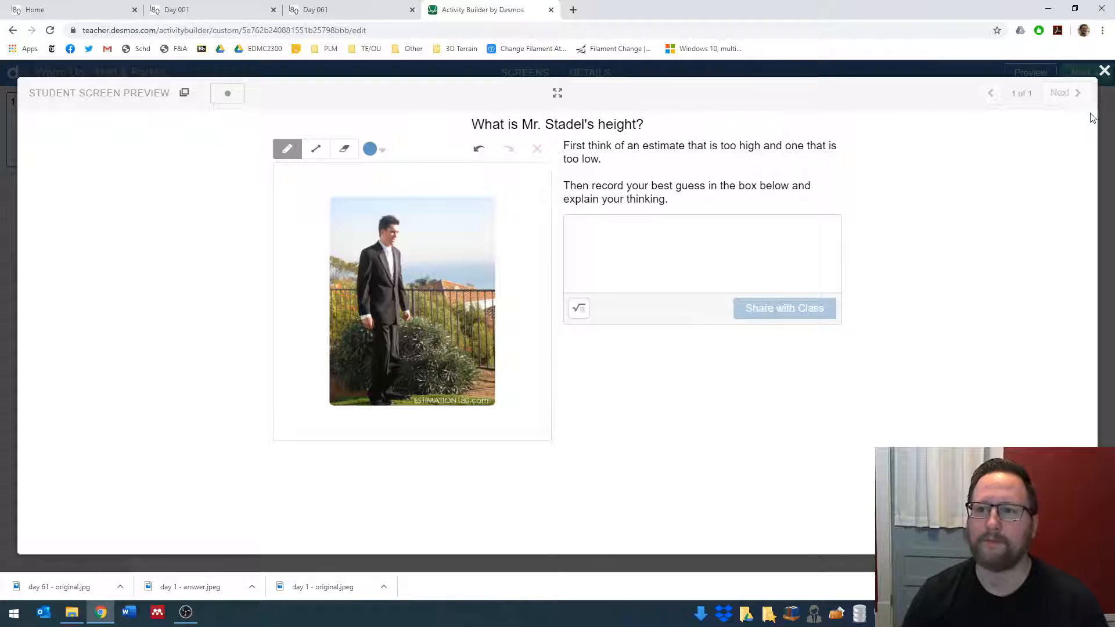
click(1105, 71)
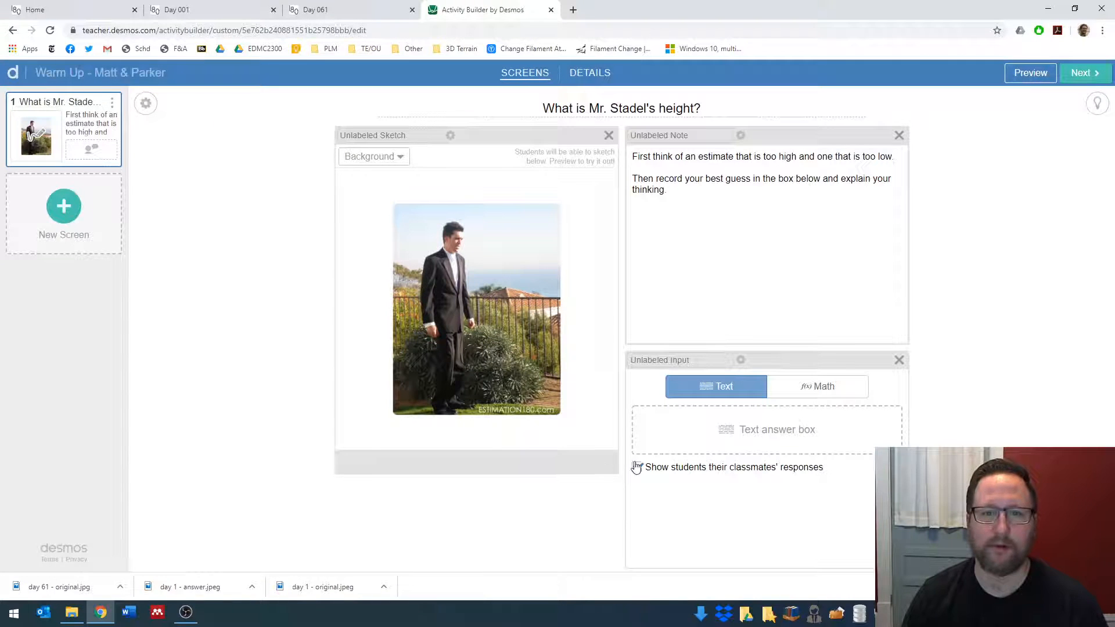
- Duplicate the first screen and append "ANSWER" to the copy's height question title
click(113, 103)
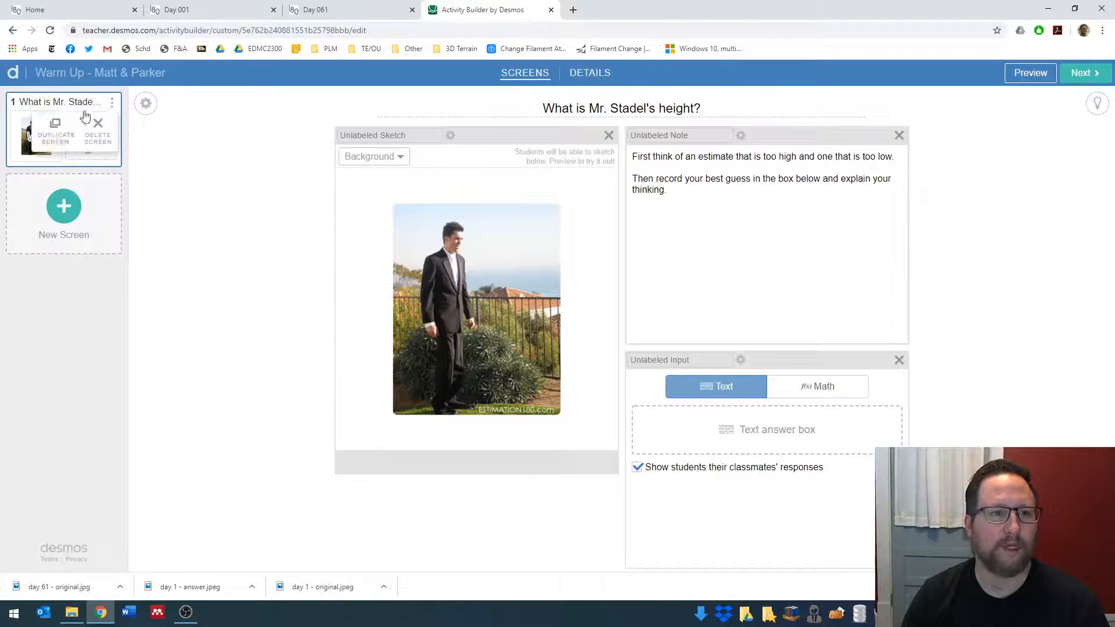
click(56, 138)
click(706, 106)
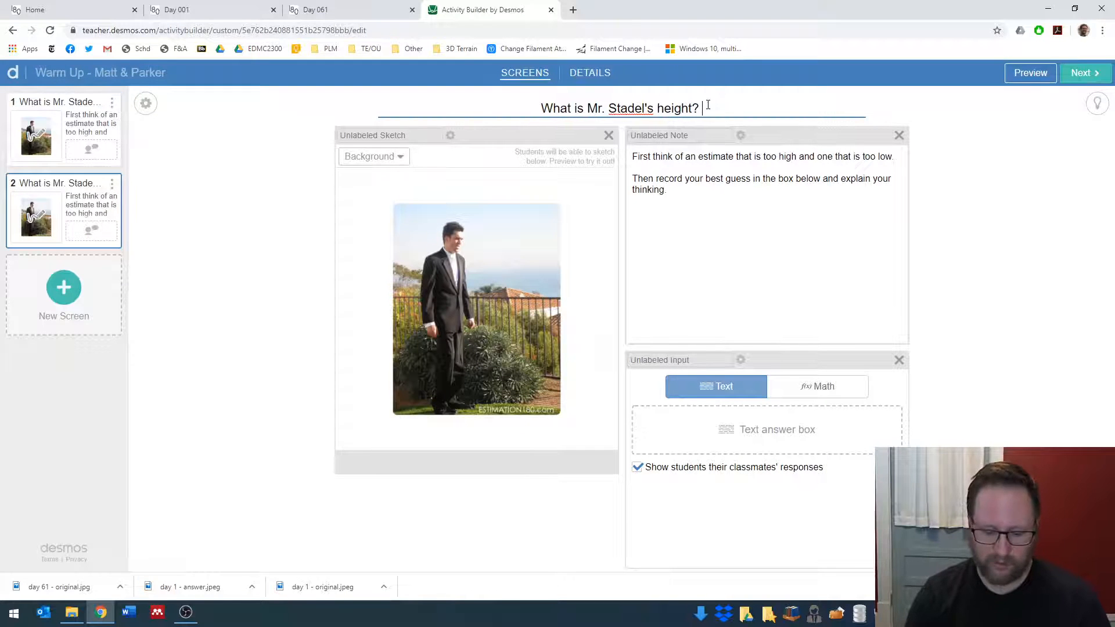
text(ANSWER)
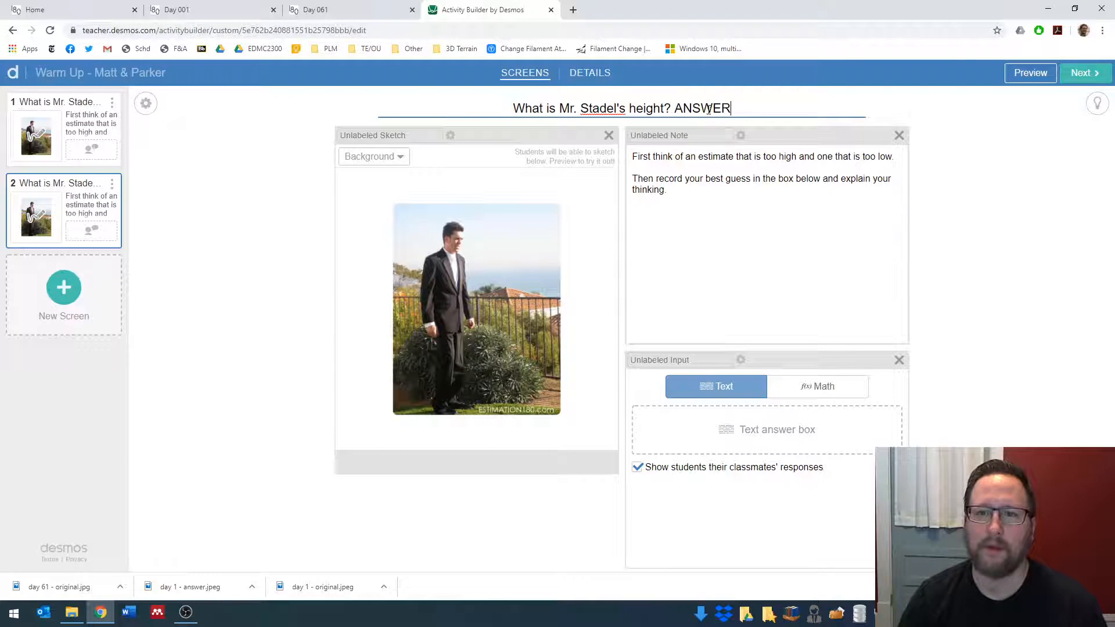
- Replace the second screen's sketch background with the custom image "day 1 - answer"
click(374, 162)
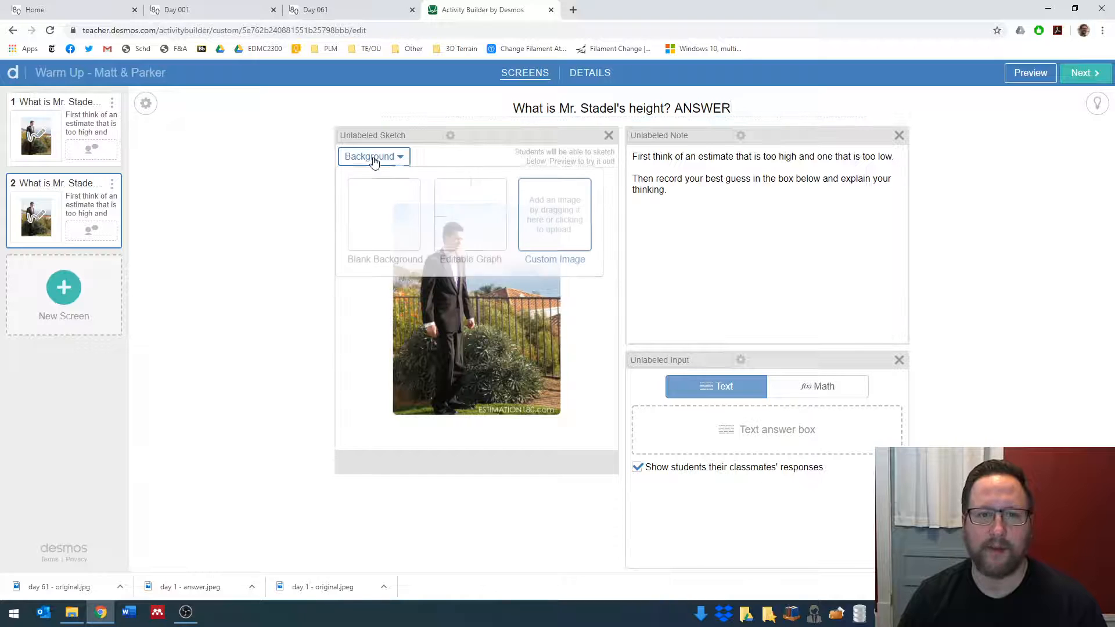
click(549, 221)
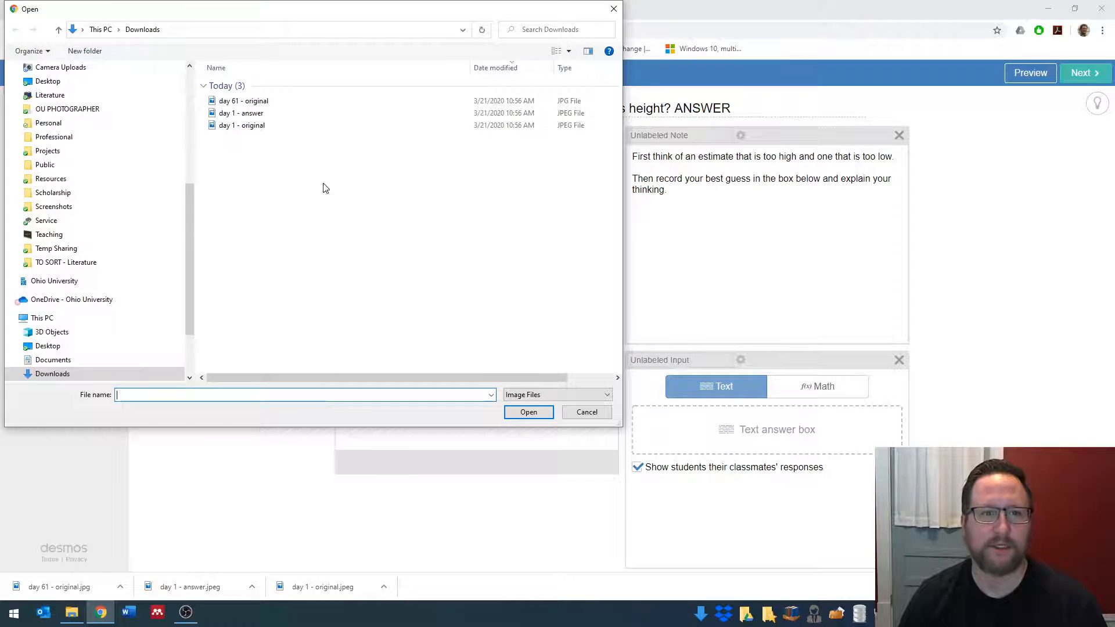
click(251, 114)
click(526, 414)
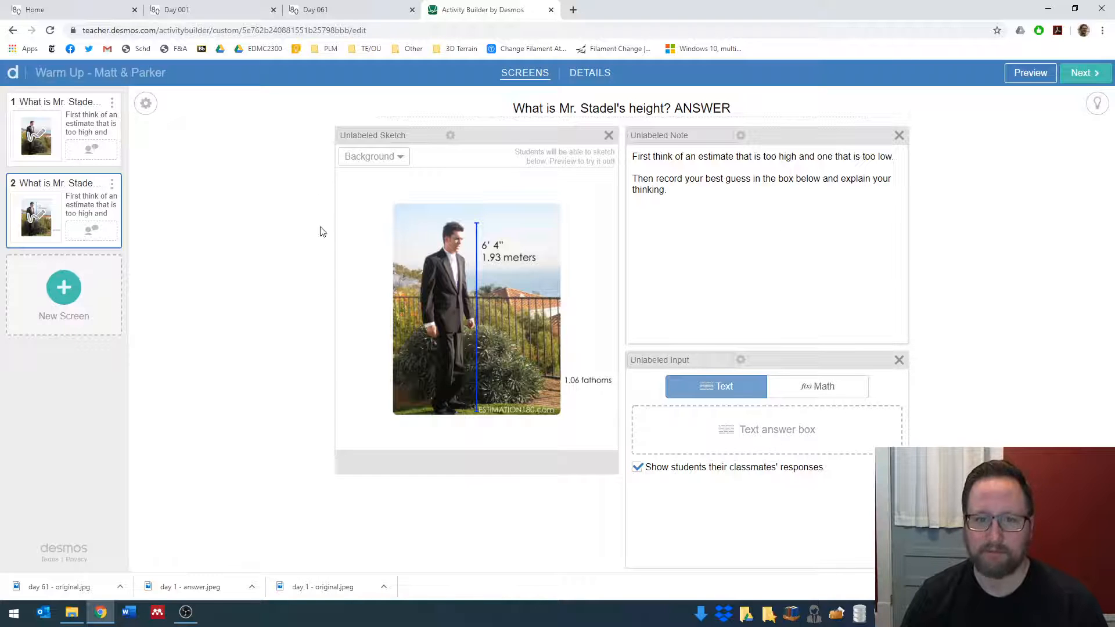
drag(633, 156, 727, 203)
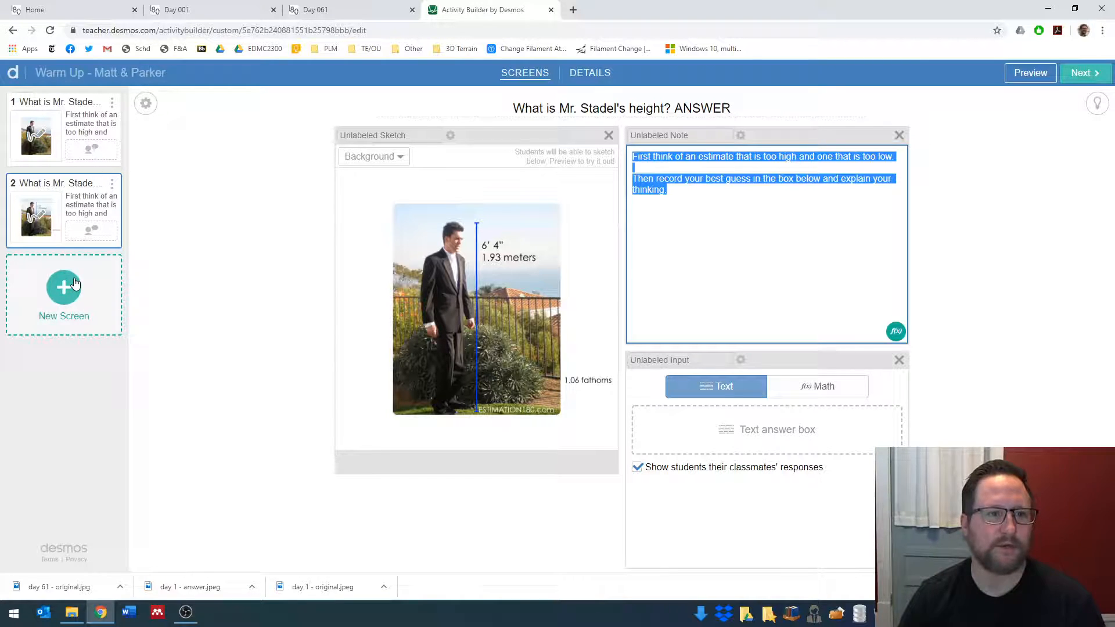
- Duplicate the first screen again, move the copy to third place after the answer screen, and check the screen order
click(30, 138)
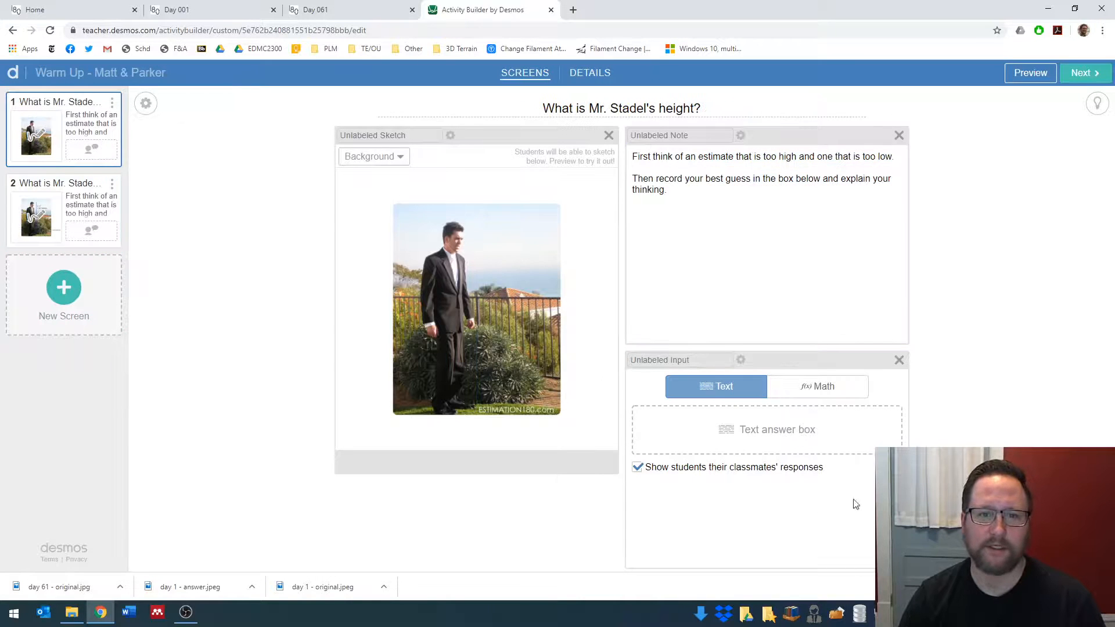
click(112, 102)
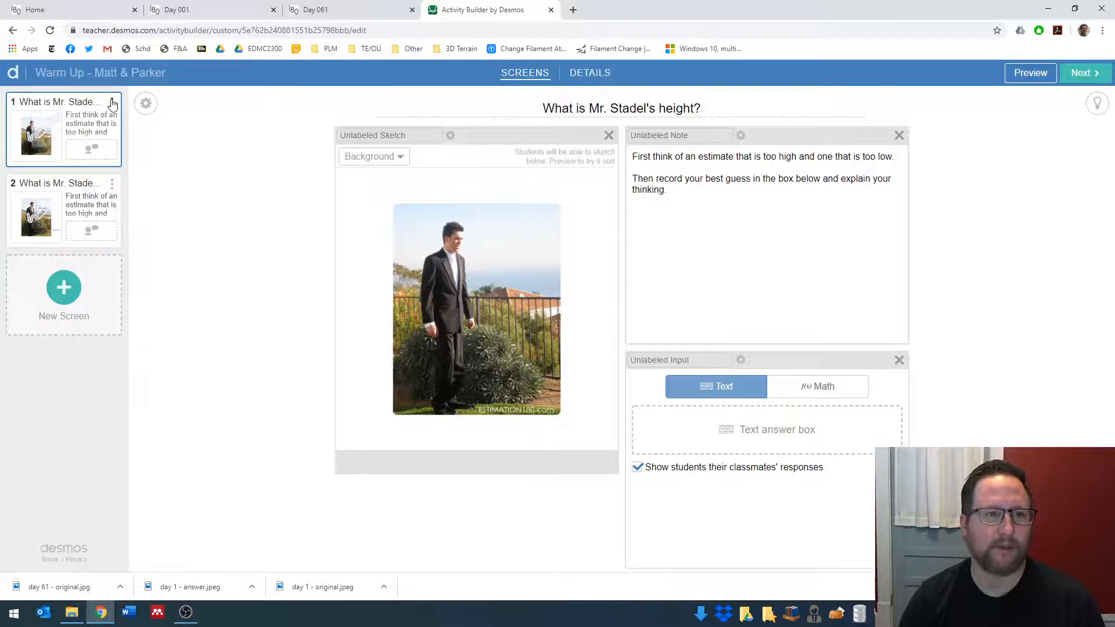
click(55, 129)
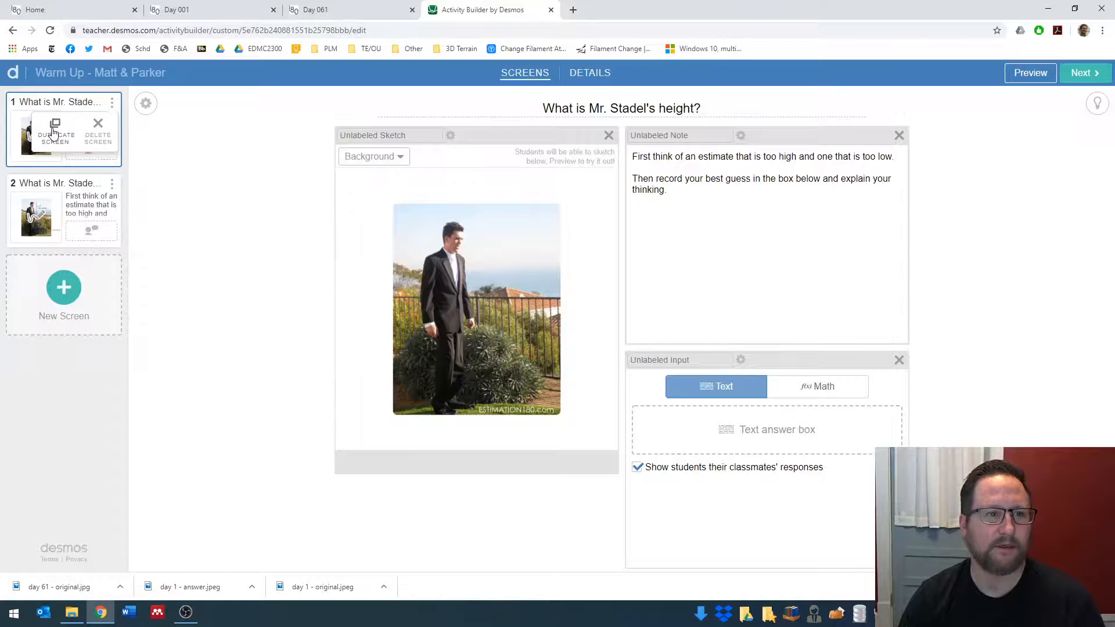
drag(73, 220, 94, 331)
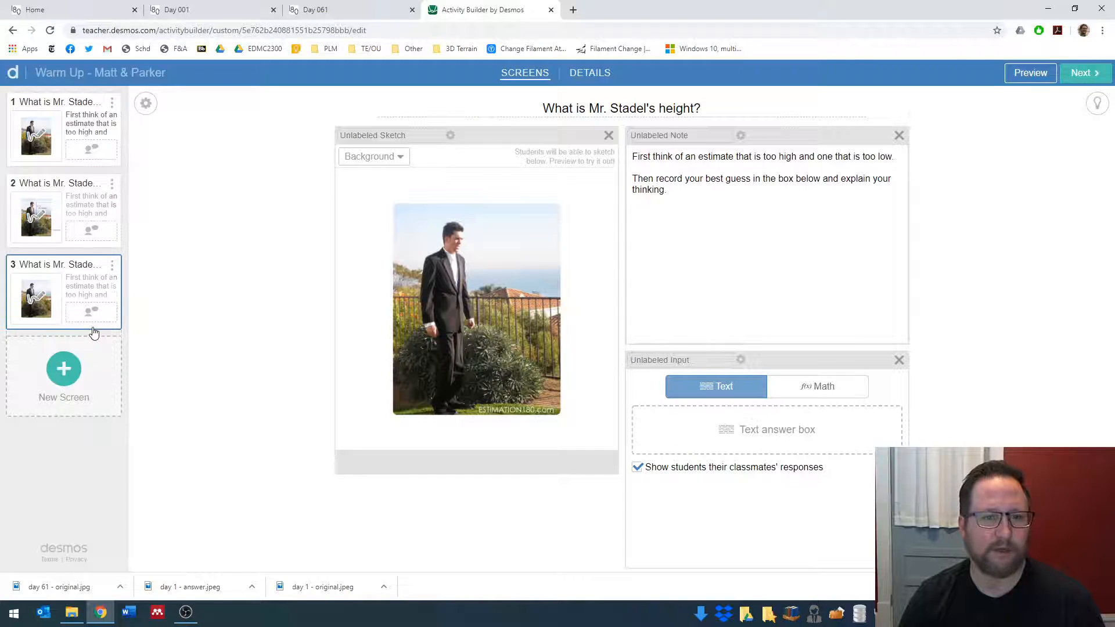
click(65, 134)
click(90, 197)
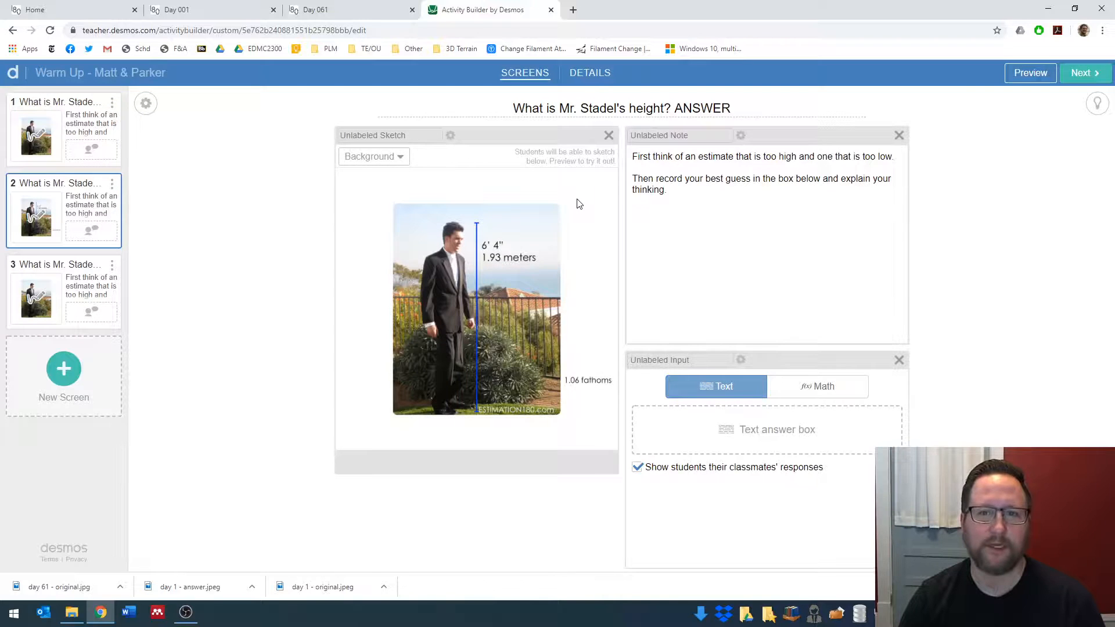
click(68, 307)
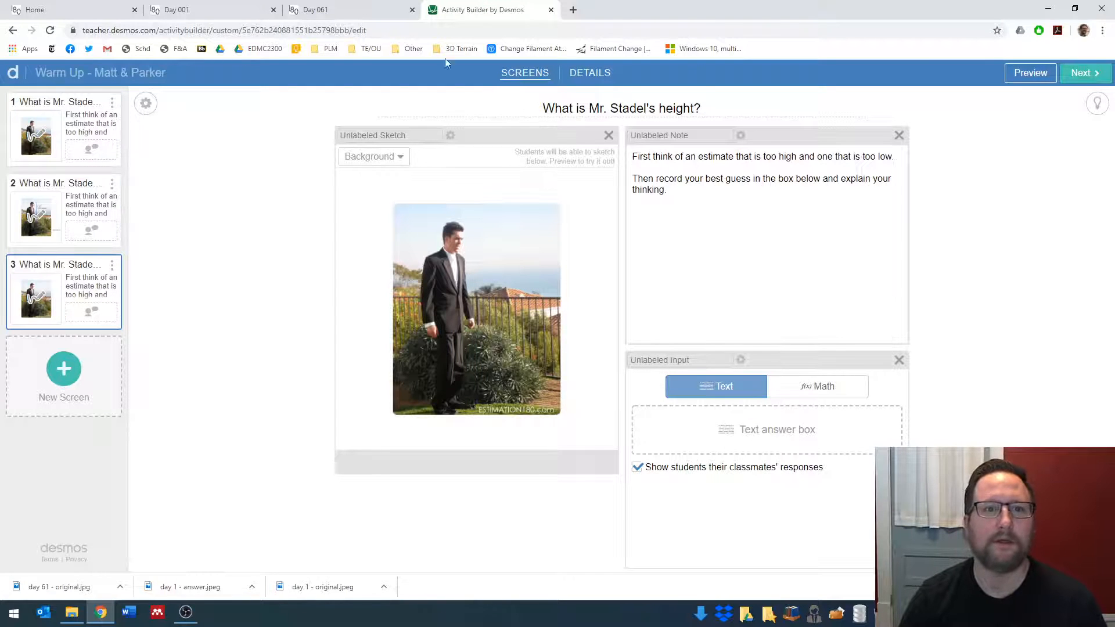
- Copy the heading "How many small vases will it take to fill the large vase?" from the Day 061 page and paste it over the third screen's title
click(347, 10)
scroll(371, 221, up, 5)
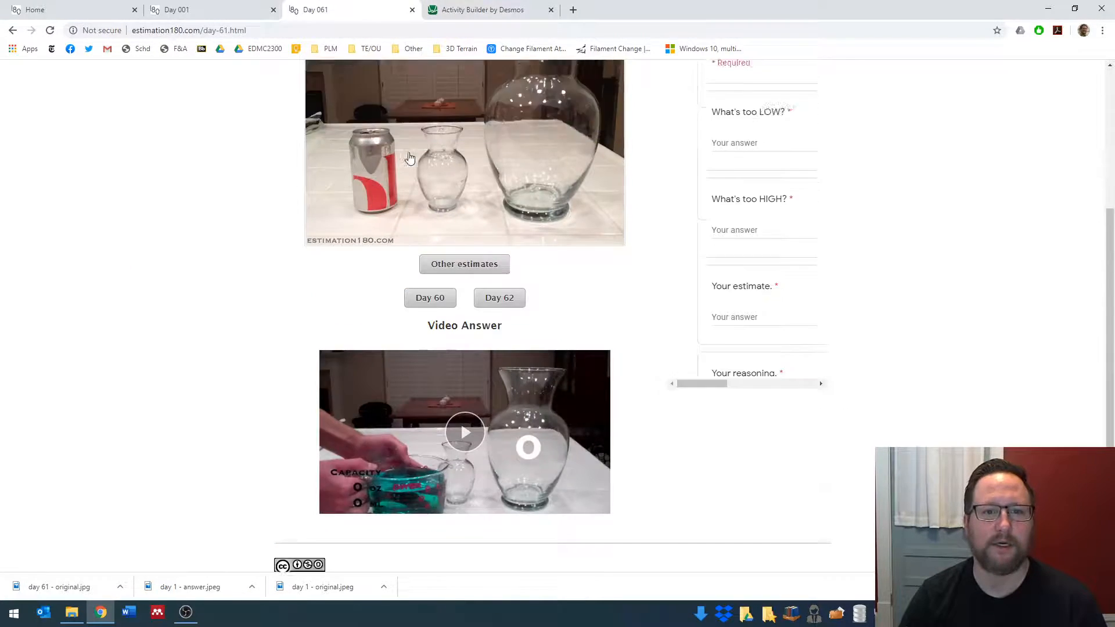
drag(357, 224, 801, 221)
key(ctrl+c)
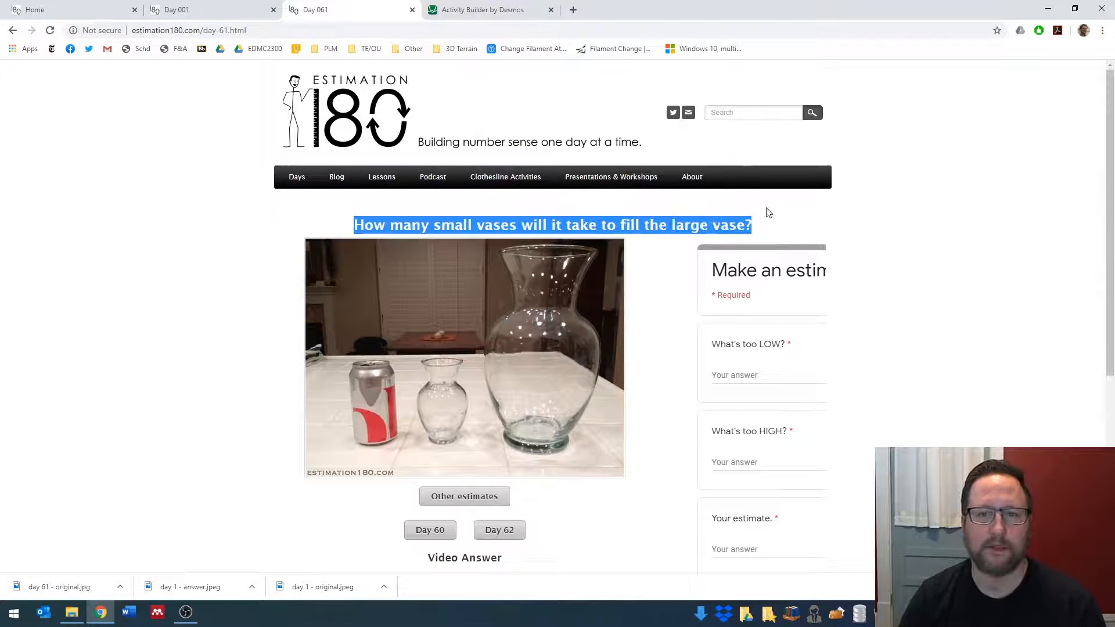
click(498, 10)
drag(544, 108, 775, 119)
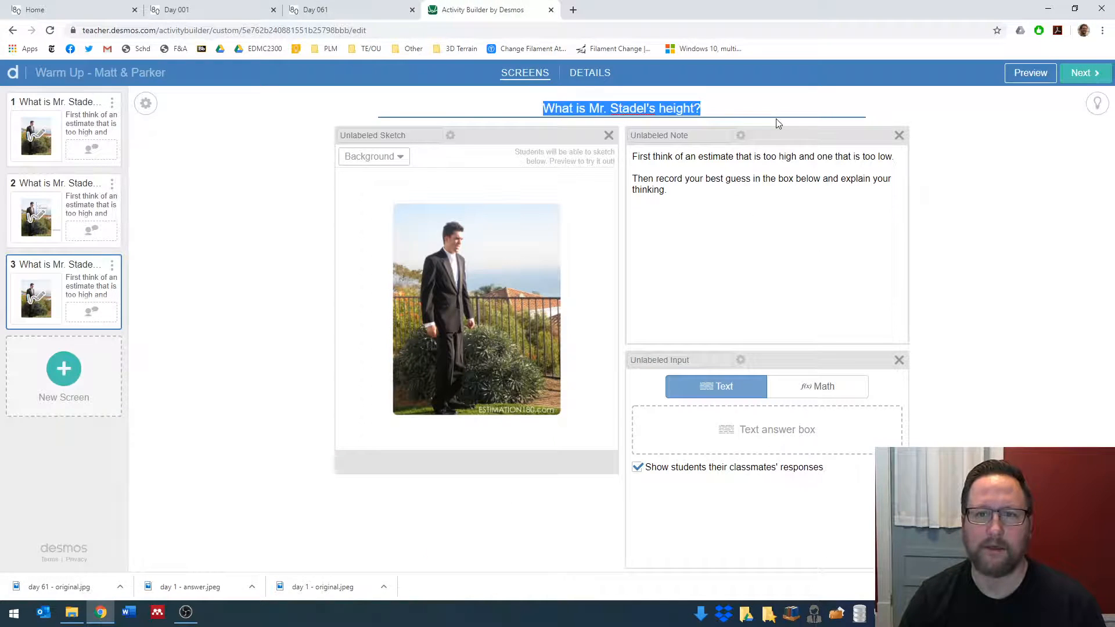
key(ctrl+v)
- Replace the third screen's sketch background with the custom image "day 61 - original"
click(384, 159)
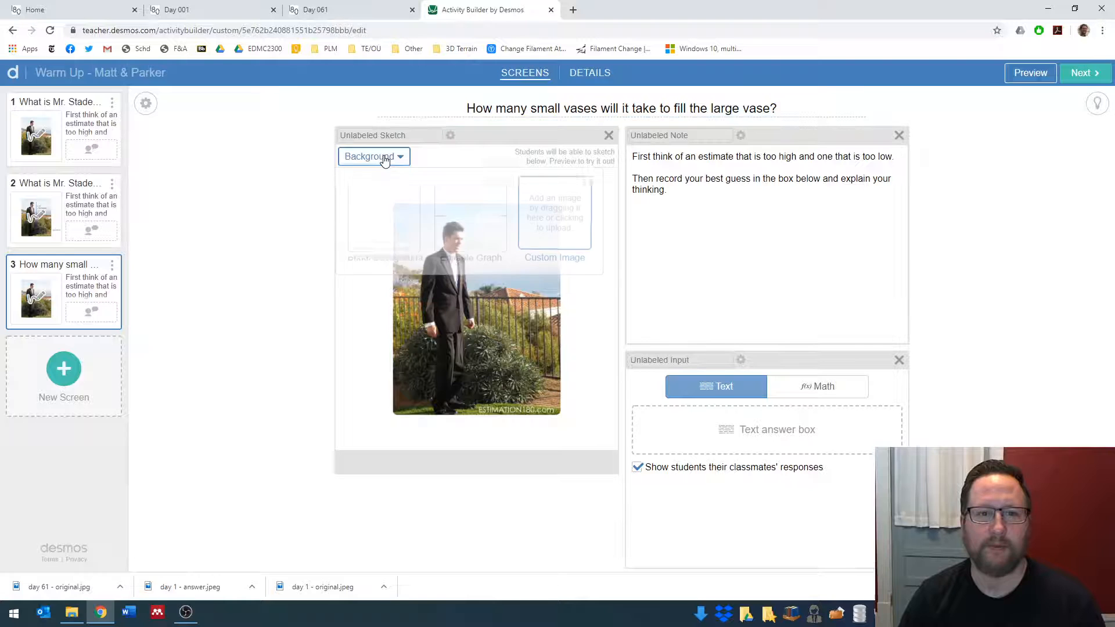
click(544, 217)
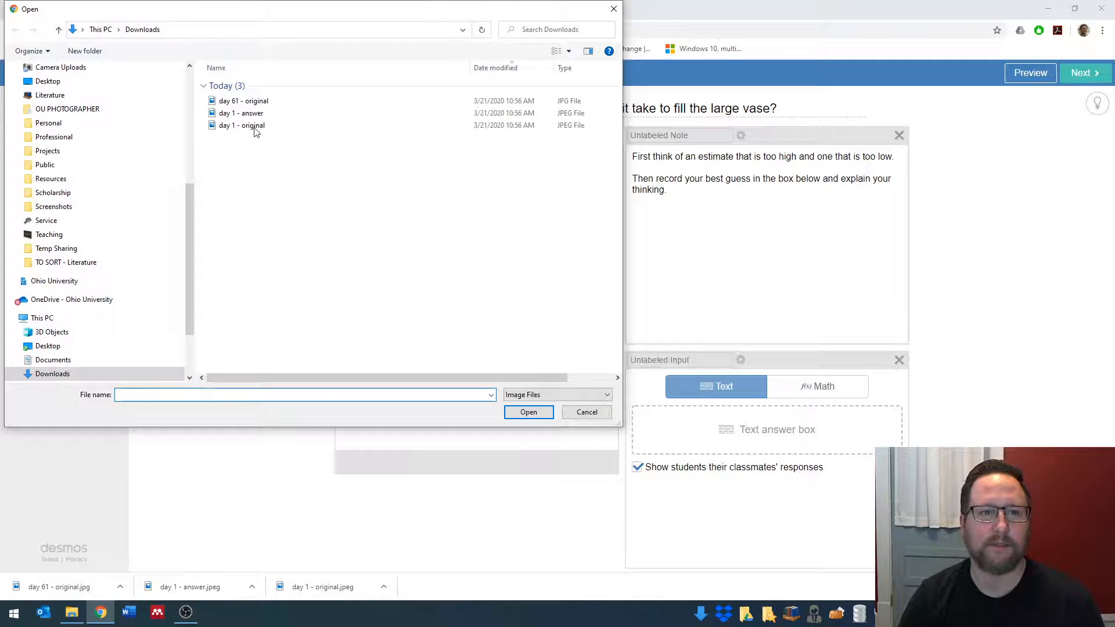
click(254, 102)
click(526, 412)
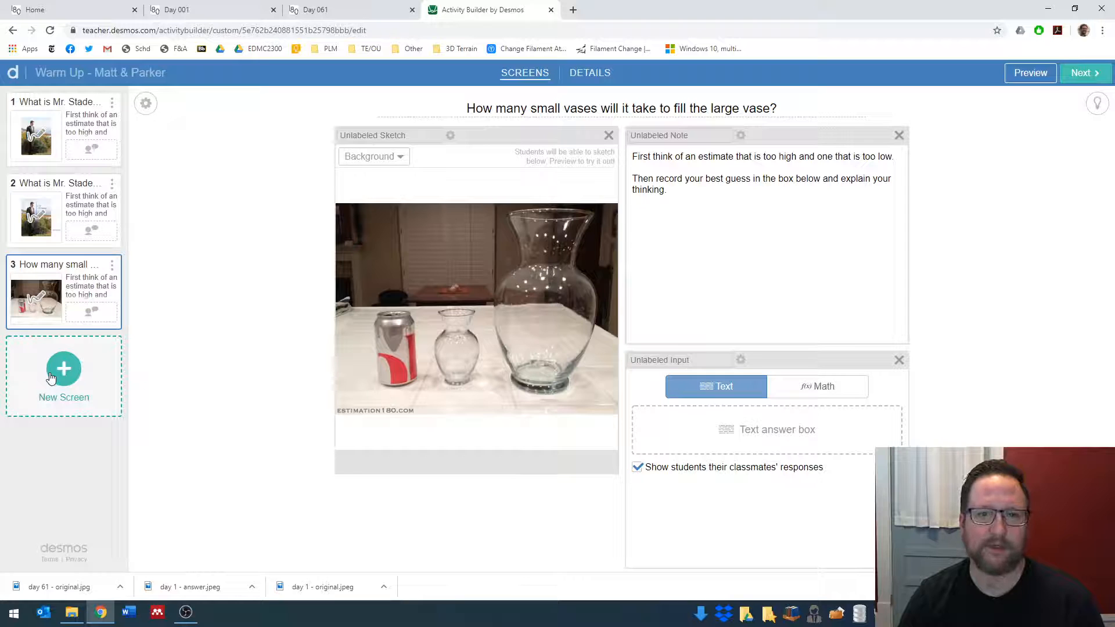
- Duplicate the vase question screen and append "ANSWER" to the copy's title
click(112, 268)
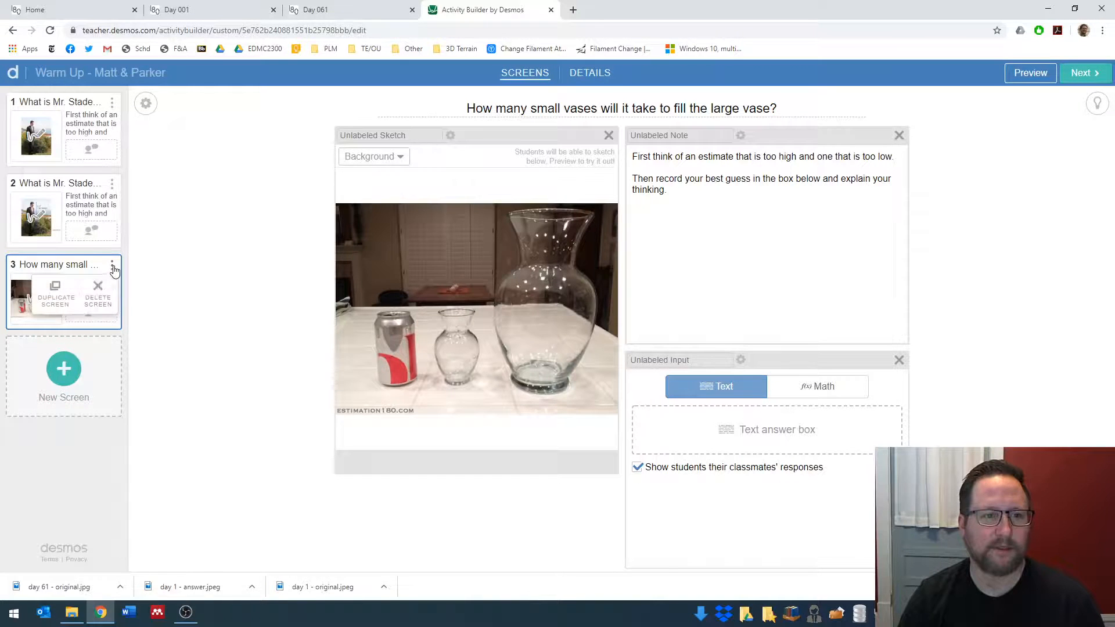
click(55, 294)
click(787, 106)
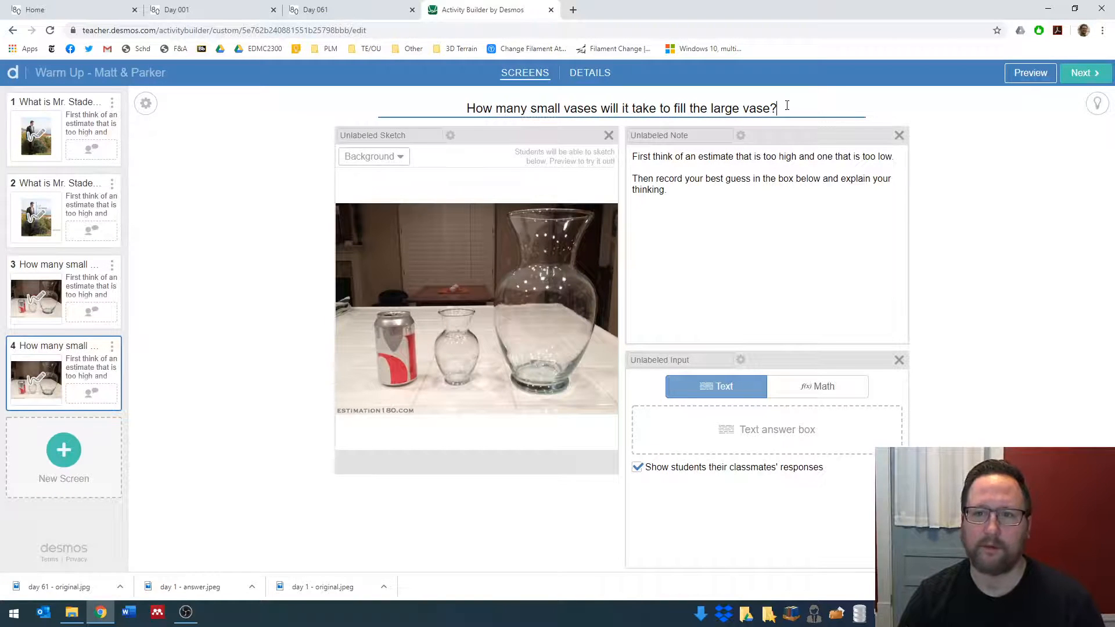
text(ANSWER)
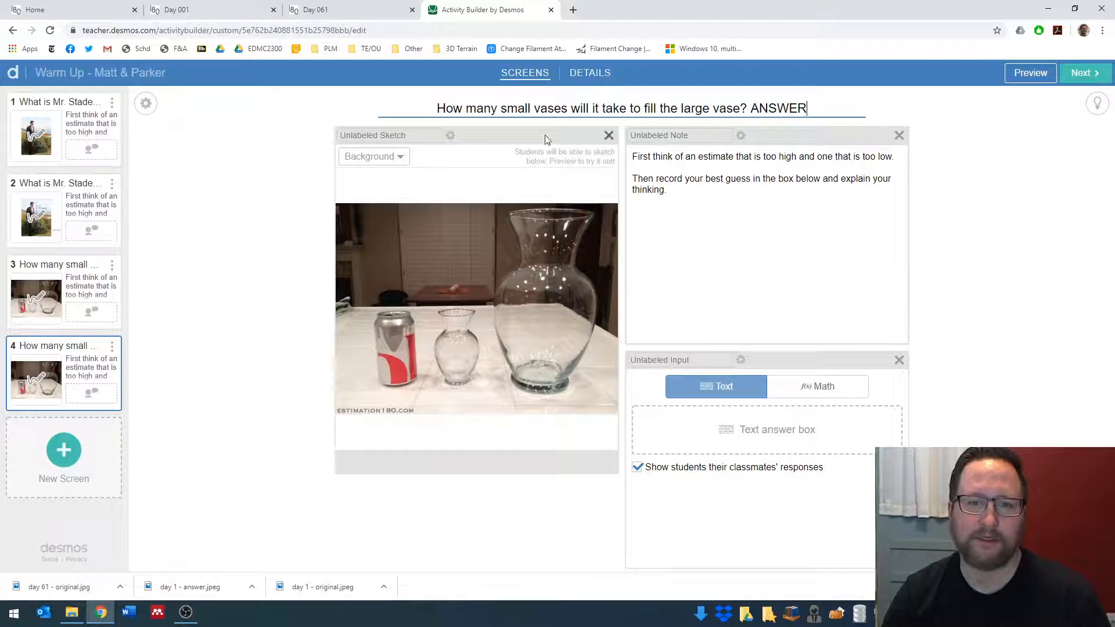
click(631, 157)
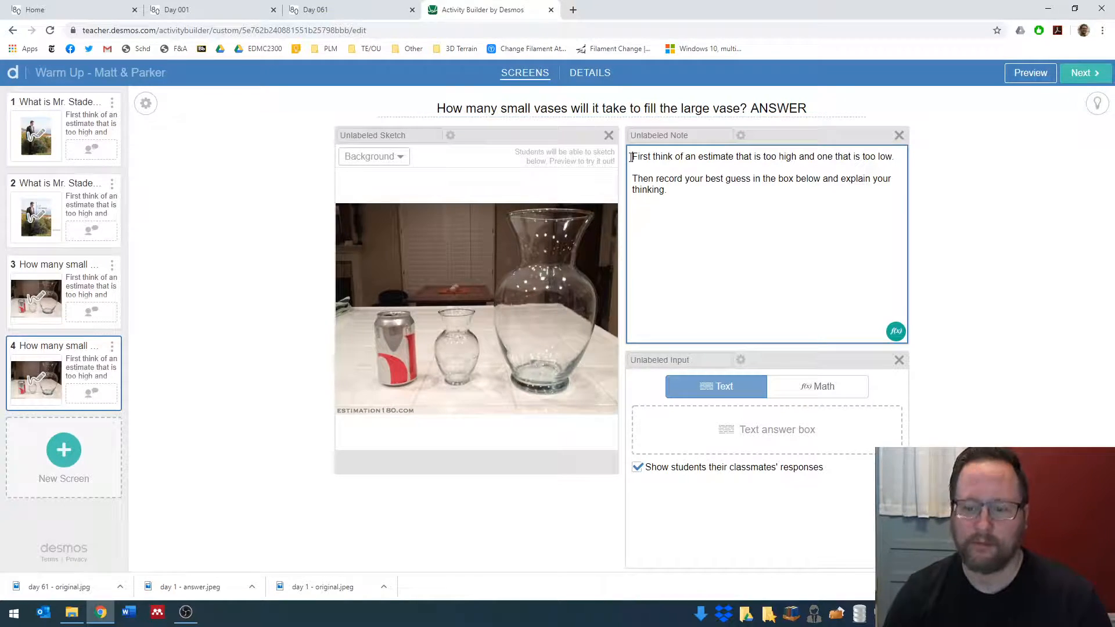
key(Return)
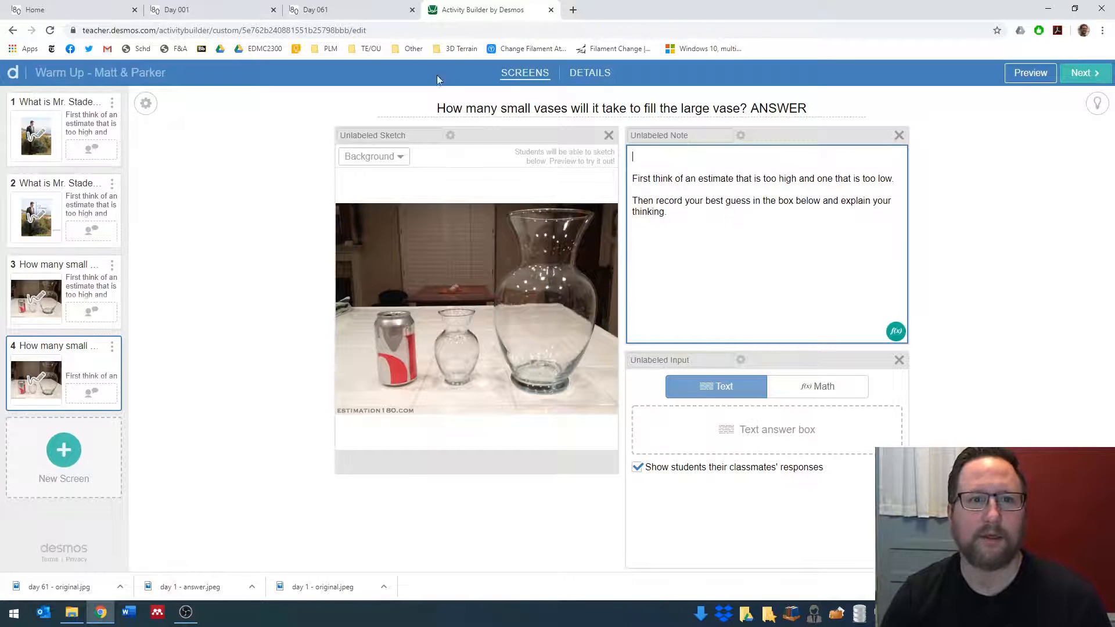
click(351, 9)
click(299, 30)
key(ctrl+c)
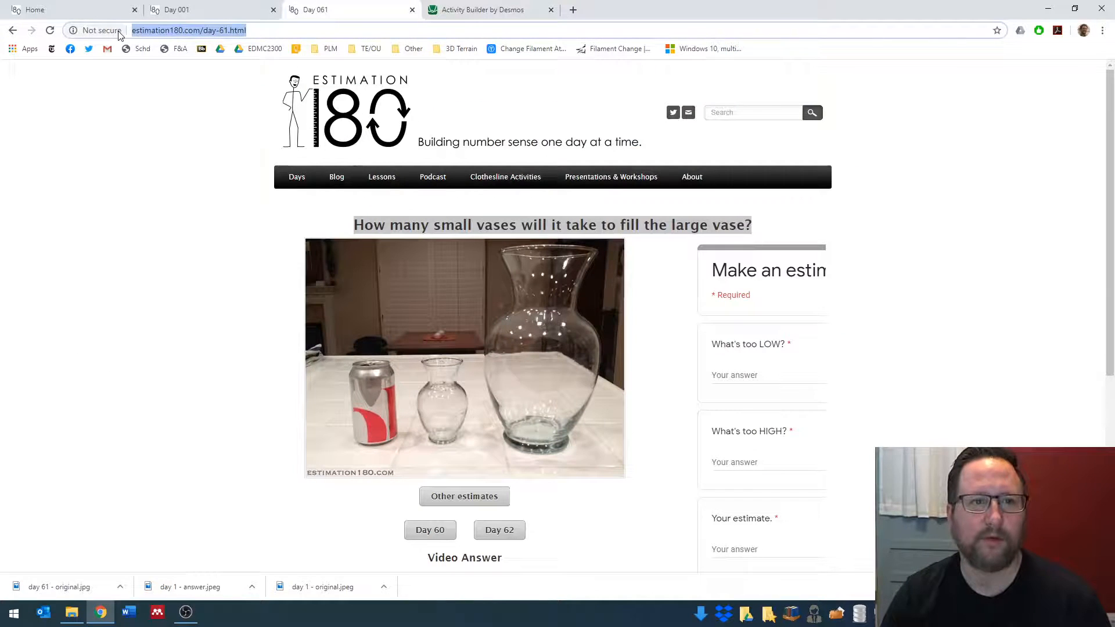
click(446, 8)
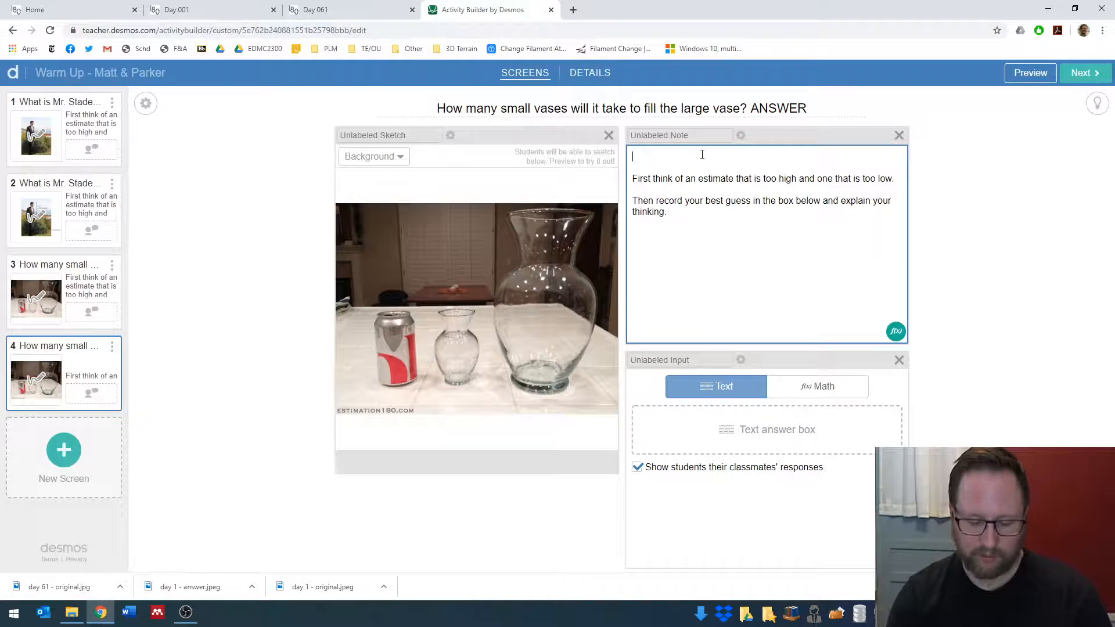
text(Watch the ans)
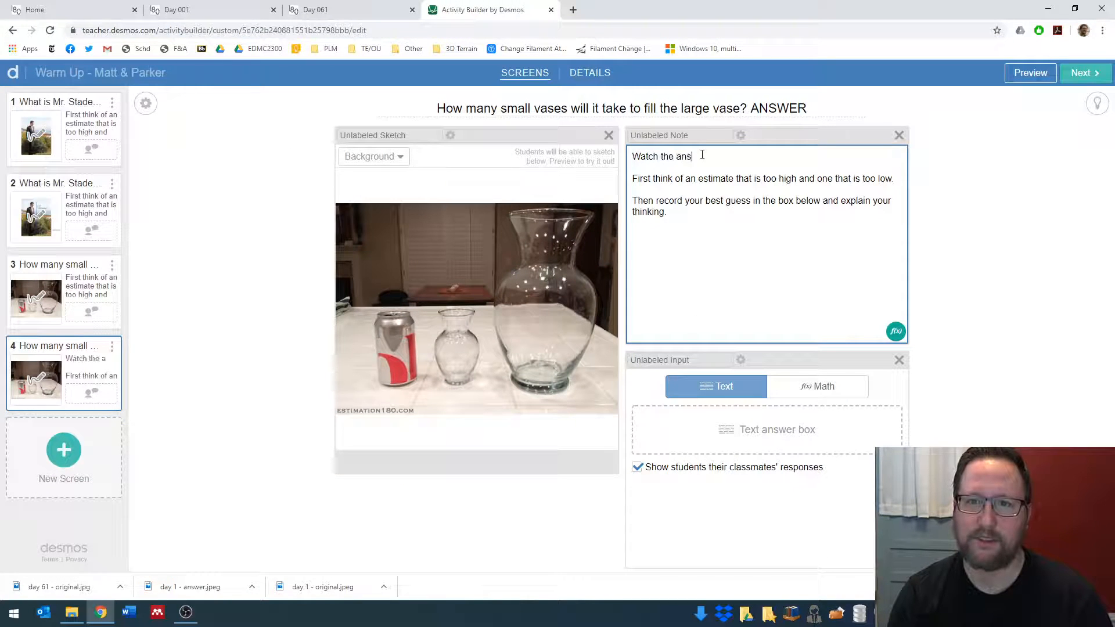
text(wer  First th)
key(BackSpace)
key(BackSpace)
key(BackSpace)
text(here:)
key(ctrl+v)
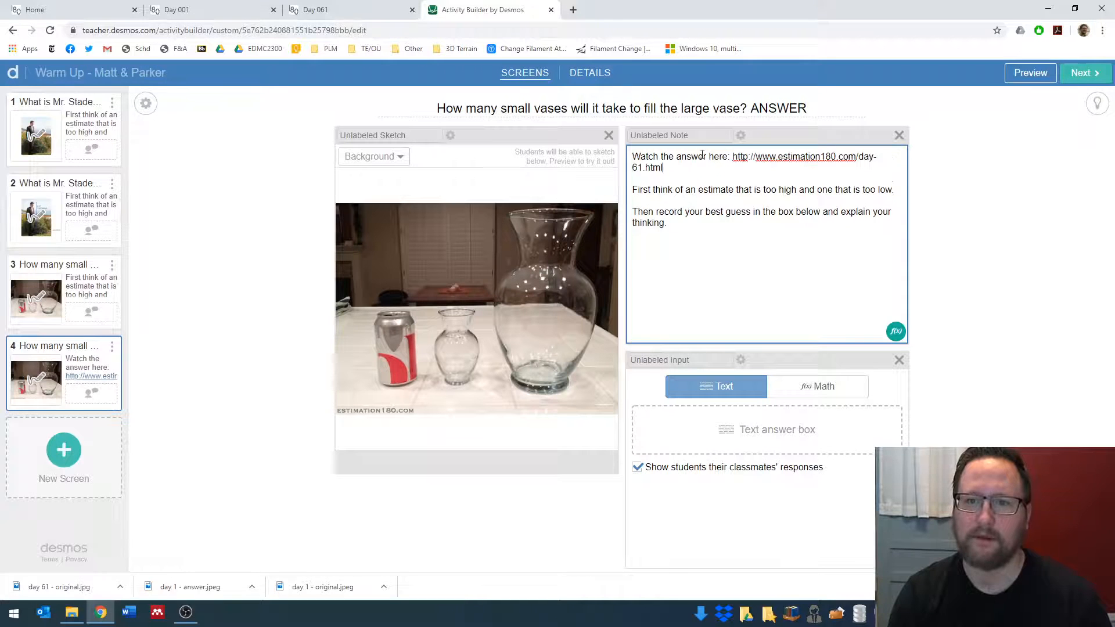
drag(634, 186, 714, 228)
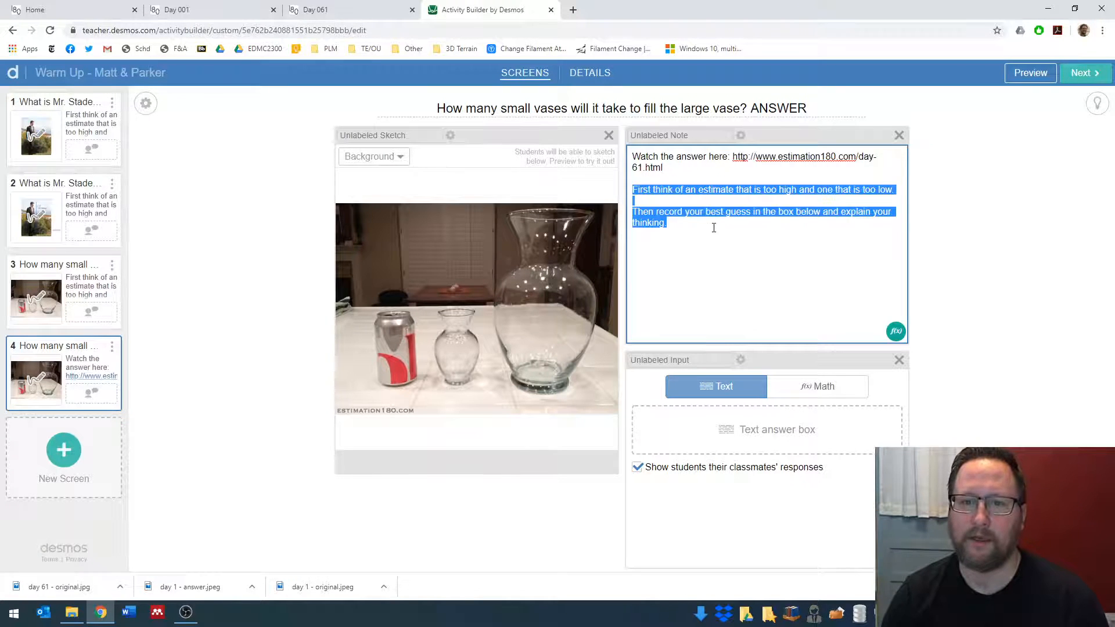
key(BackSpace)
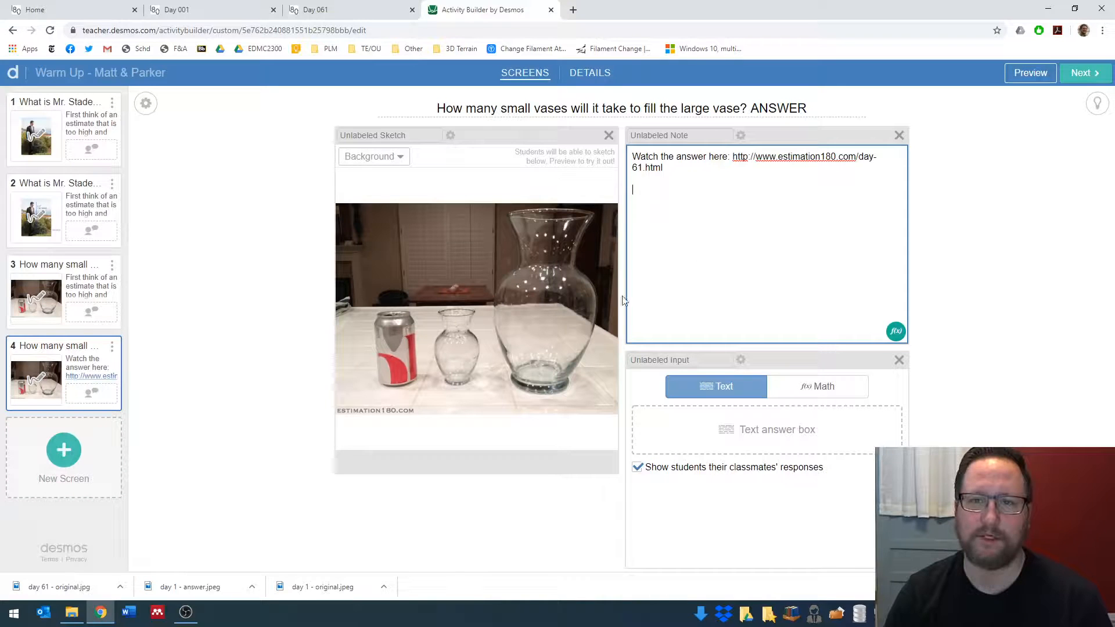
- Publish the warm-up activity from its details page and select the published activity's web address
click(1081, 73)
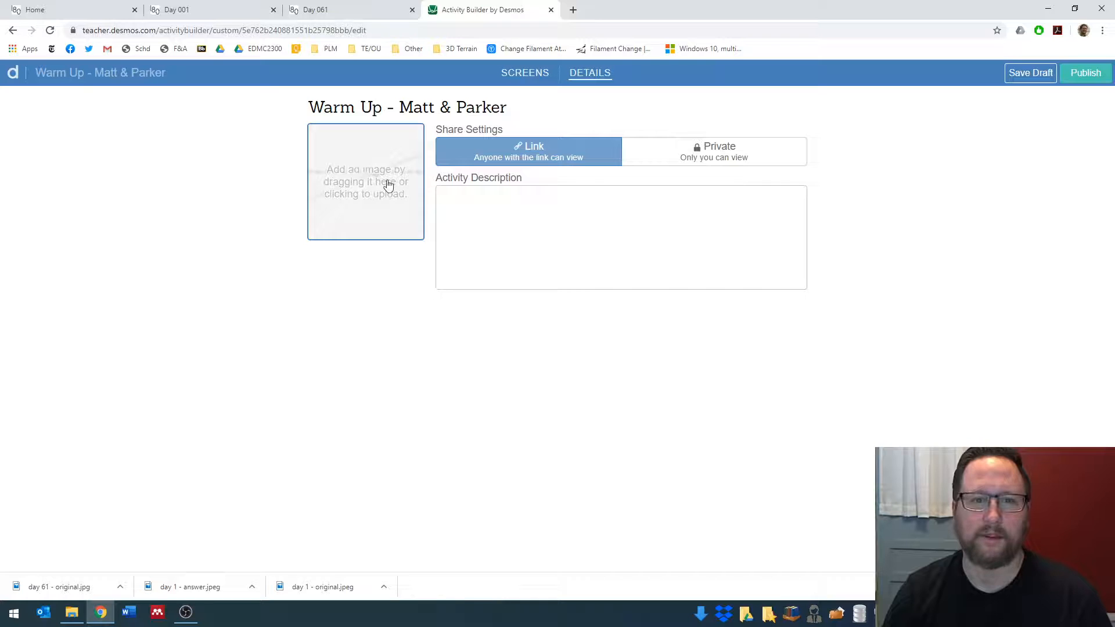
click(1072, 78)
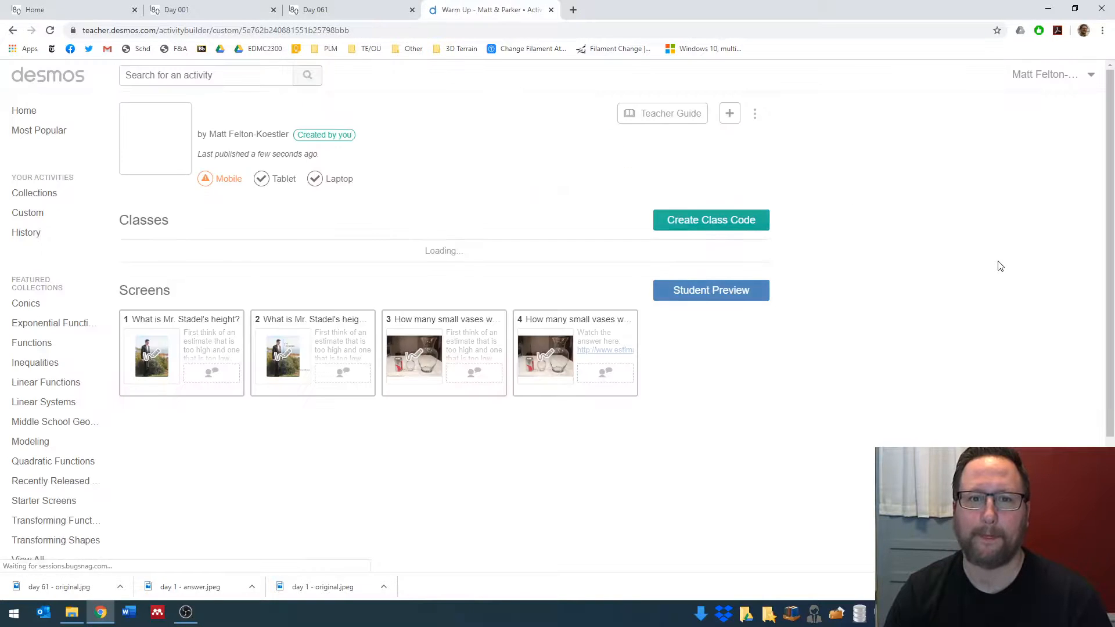
drag(370, 32, 52, 32)
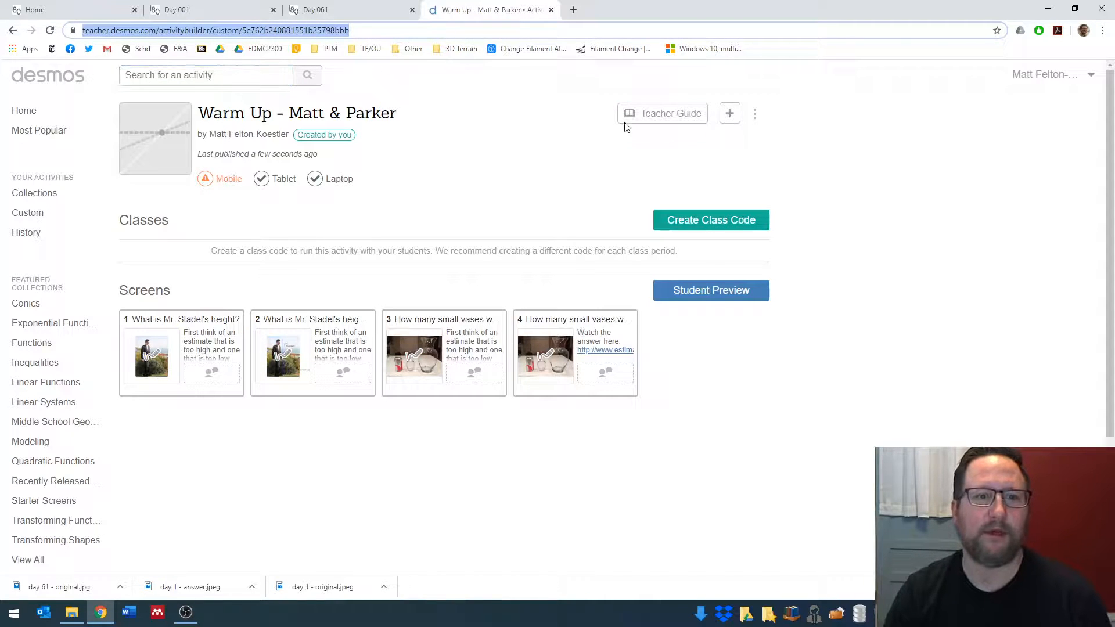
- Preview the activity as a student, share the test response "dad" on the first screen, and close the preview
click(716, 295)
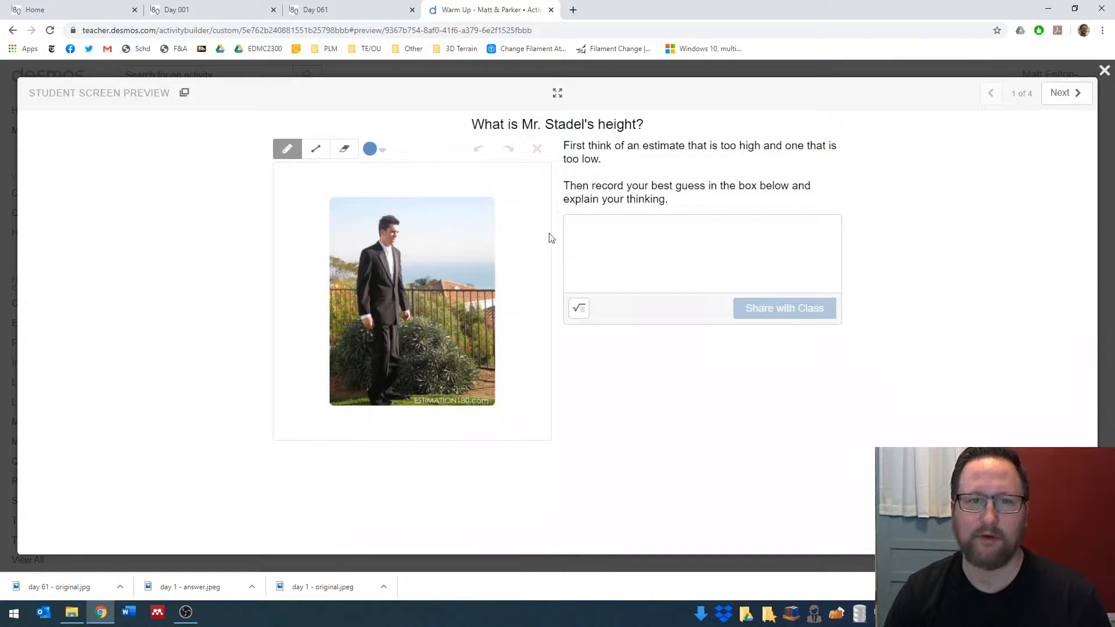
click(654, 238)
text(dad)
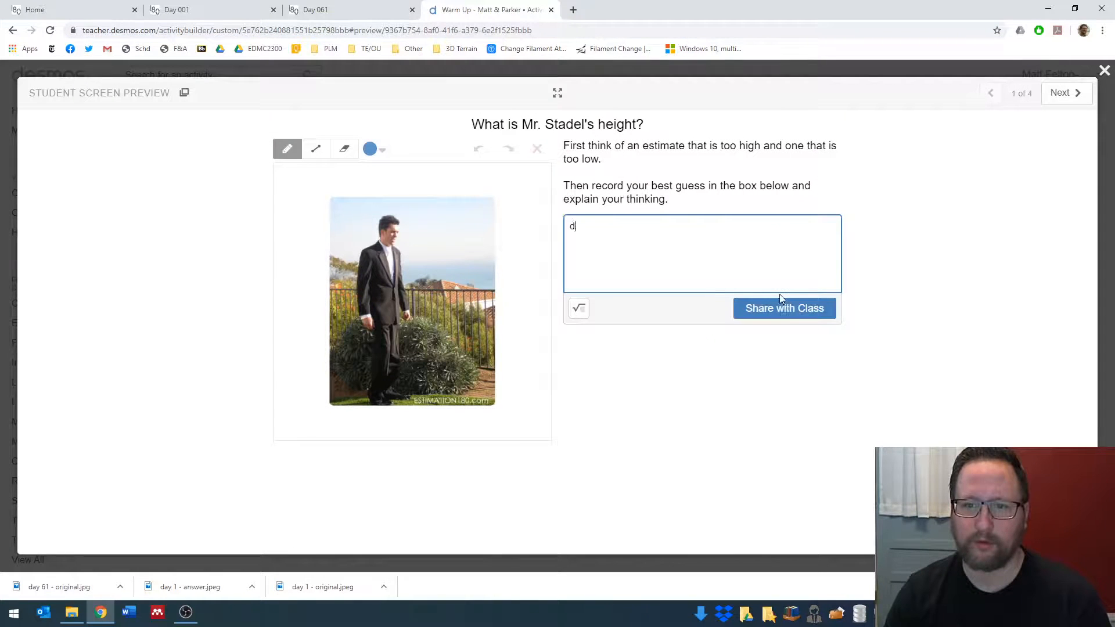
click(788, 316)
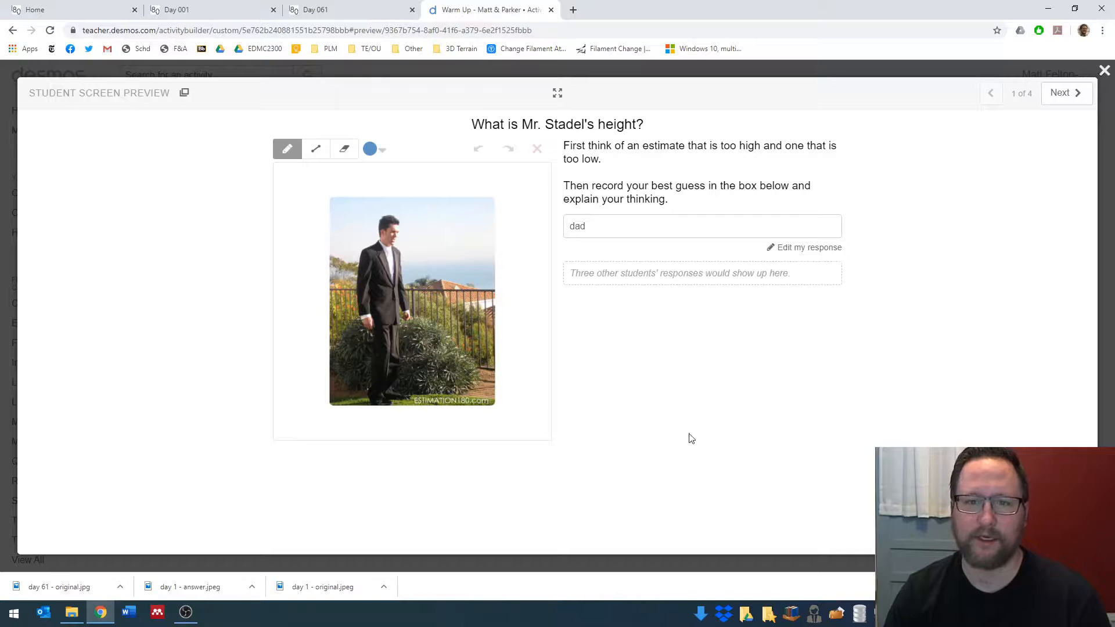
click(1103, 70)
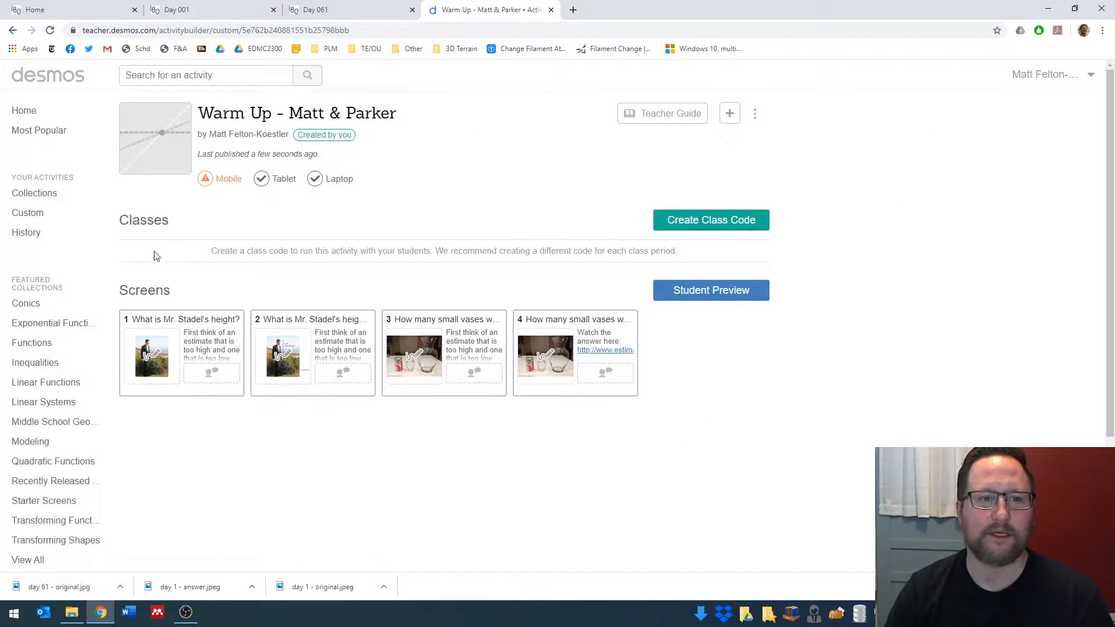
- Create a class code for the activity and open its teacher dashboard, dismissing the student joining instructions
click(657, 219)
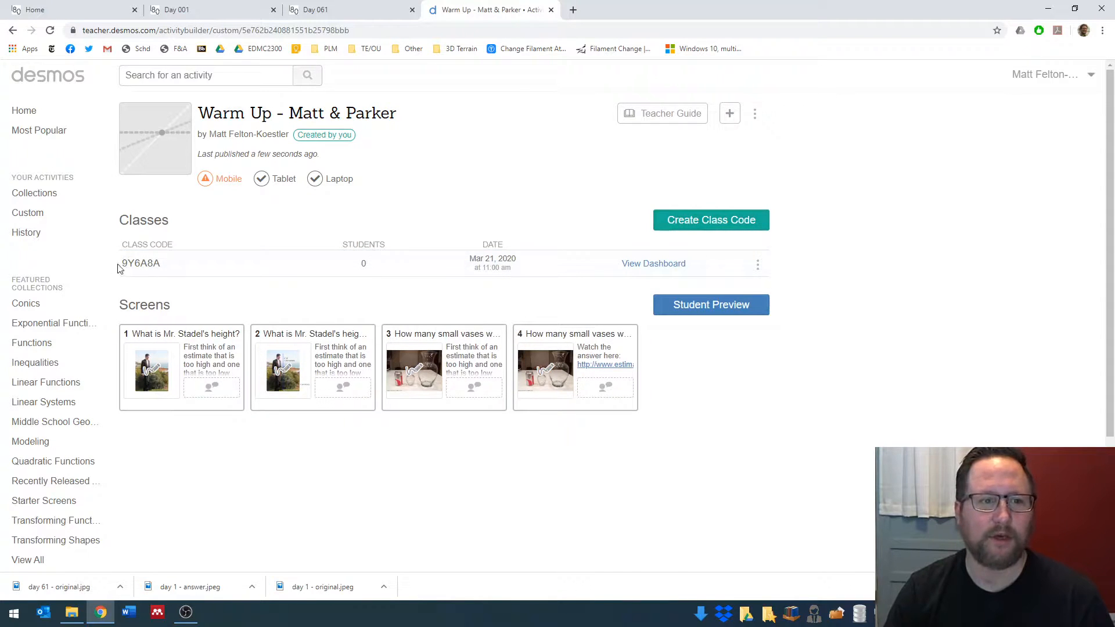
click(160, 266)
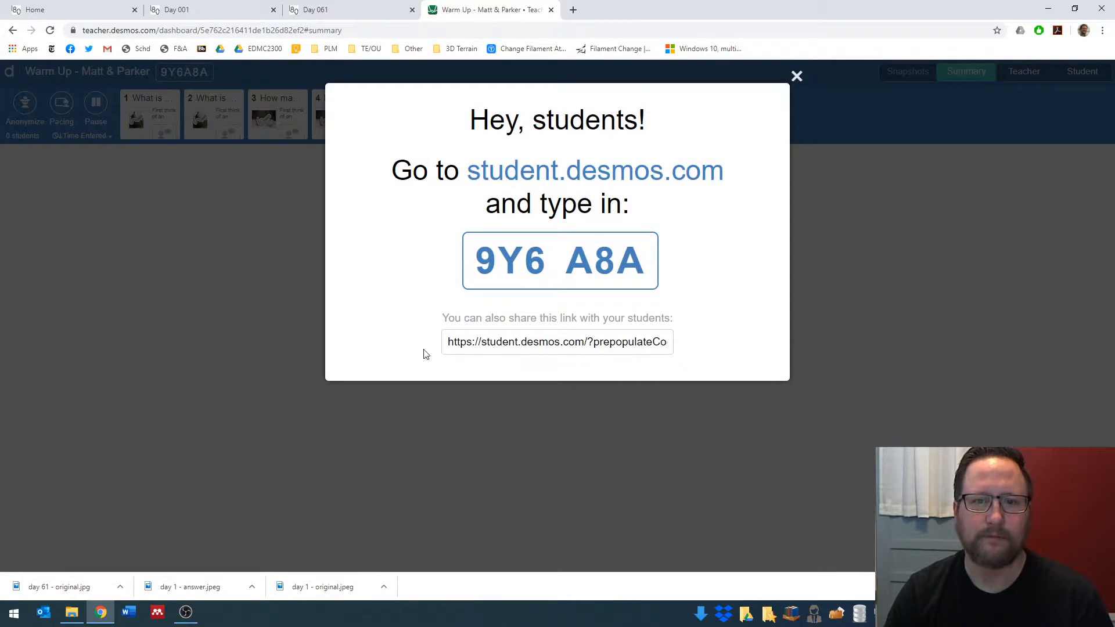
click(796, 78)
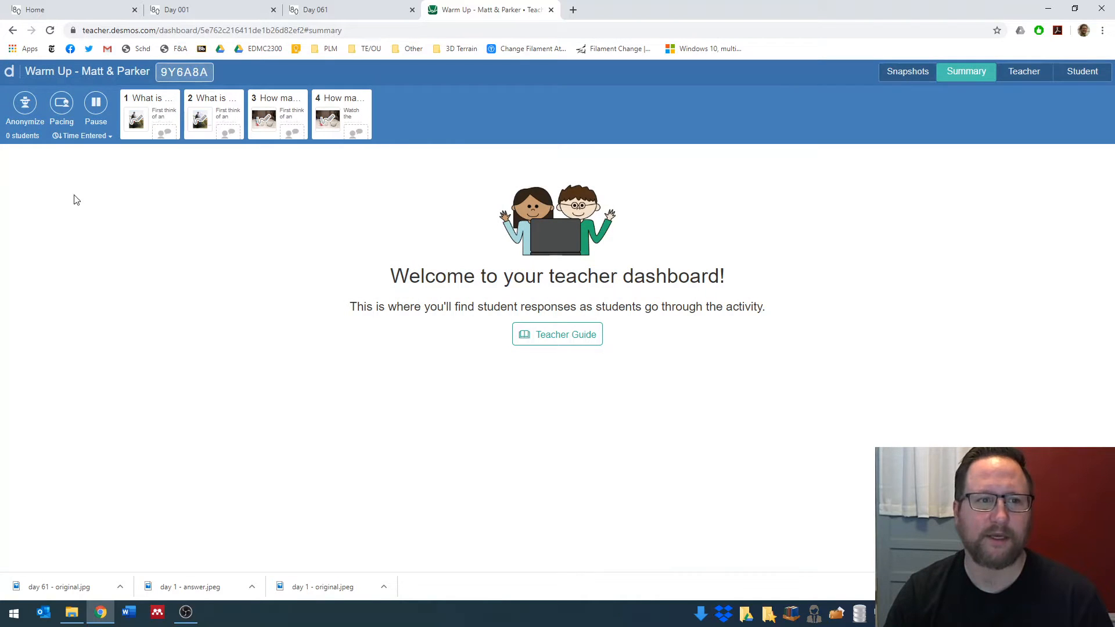